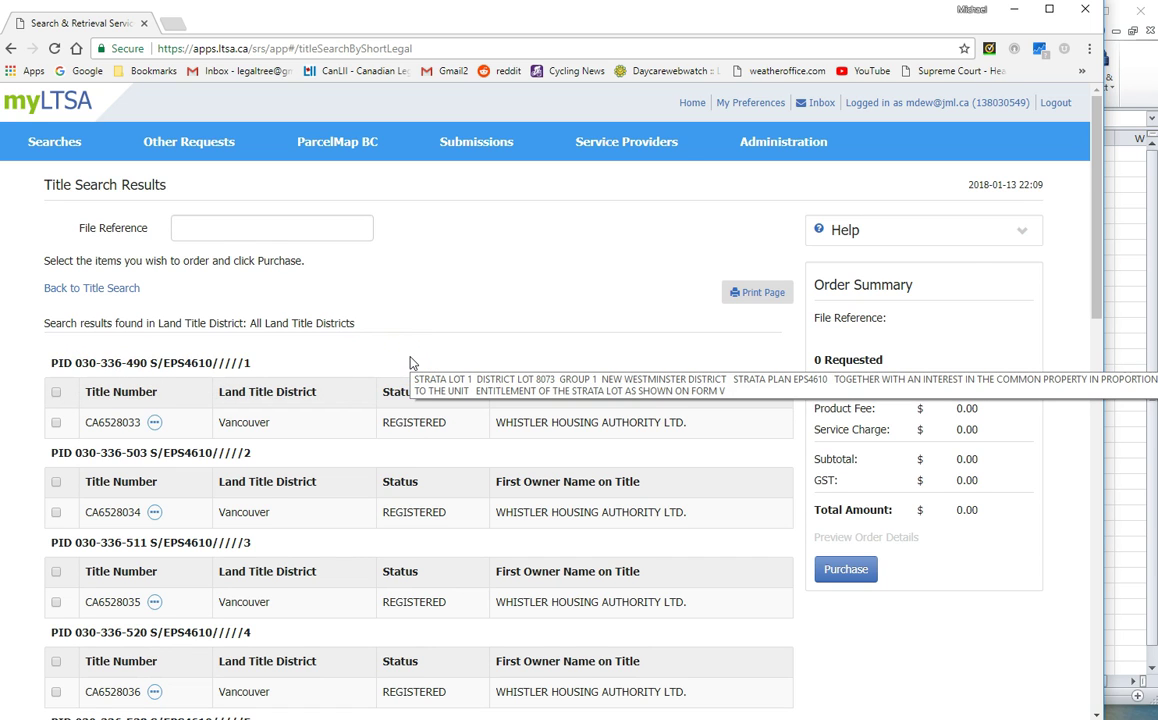
- Examine the PID headings on the first page of title search results for strata plan EPS4610
scroll(410, 363, "down", 2)
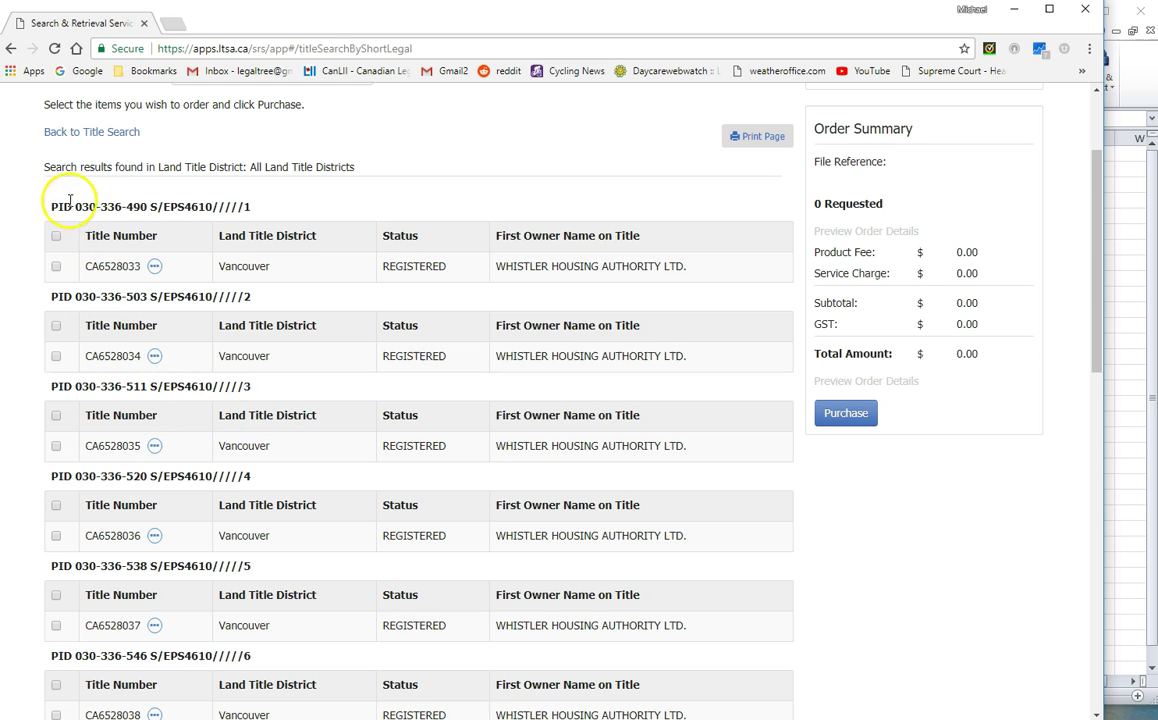
left_click_drag(51, 207, 184, 206)
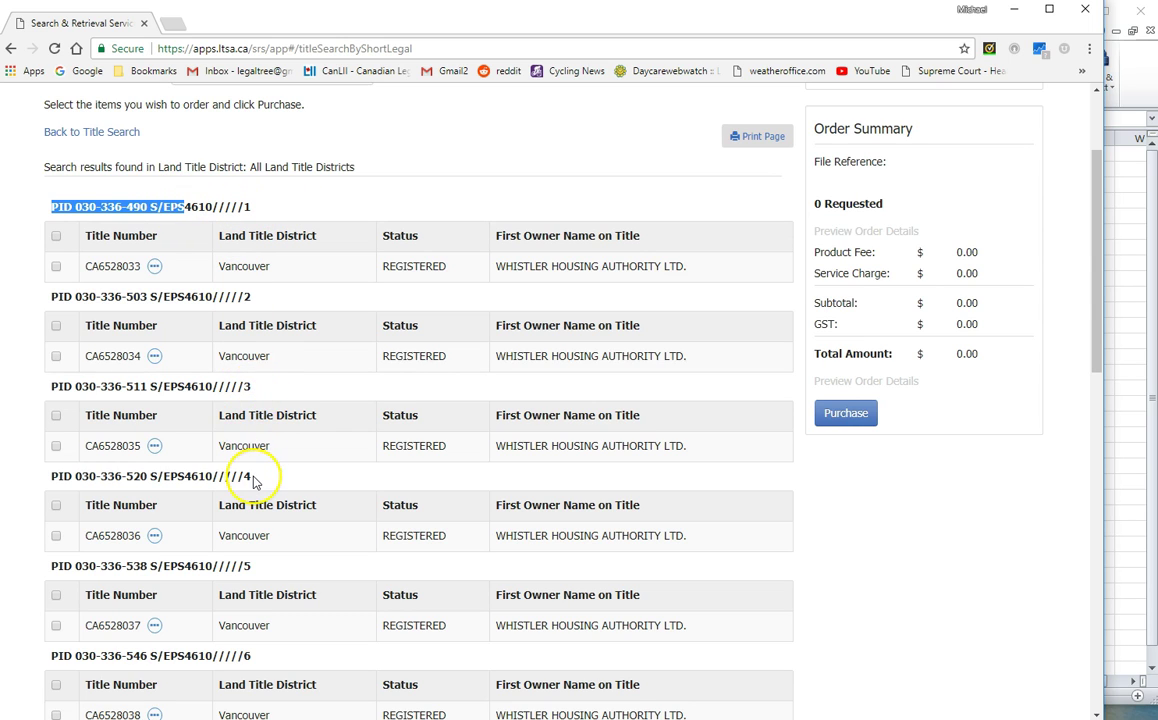
scroll(255, 470, "down", 10)
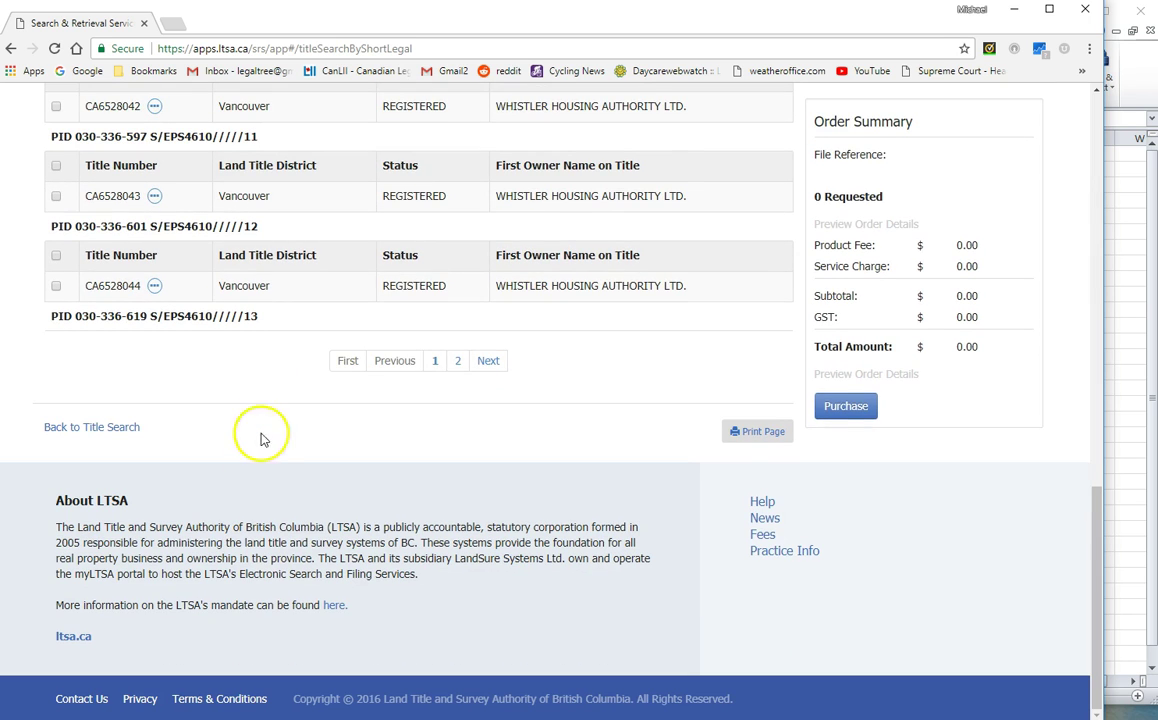
scroll(300, 298, "up", 6)
scroll(300, 298, "up", 4)
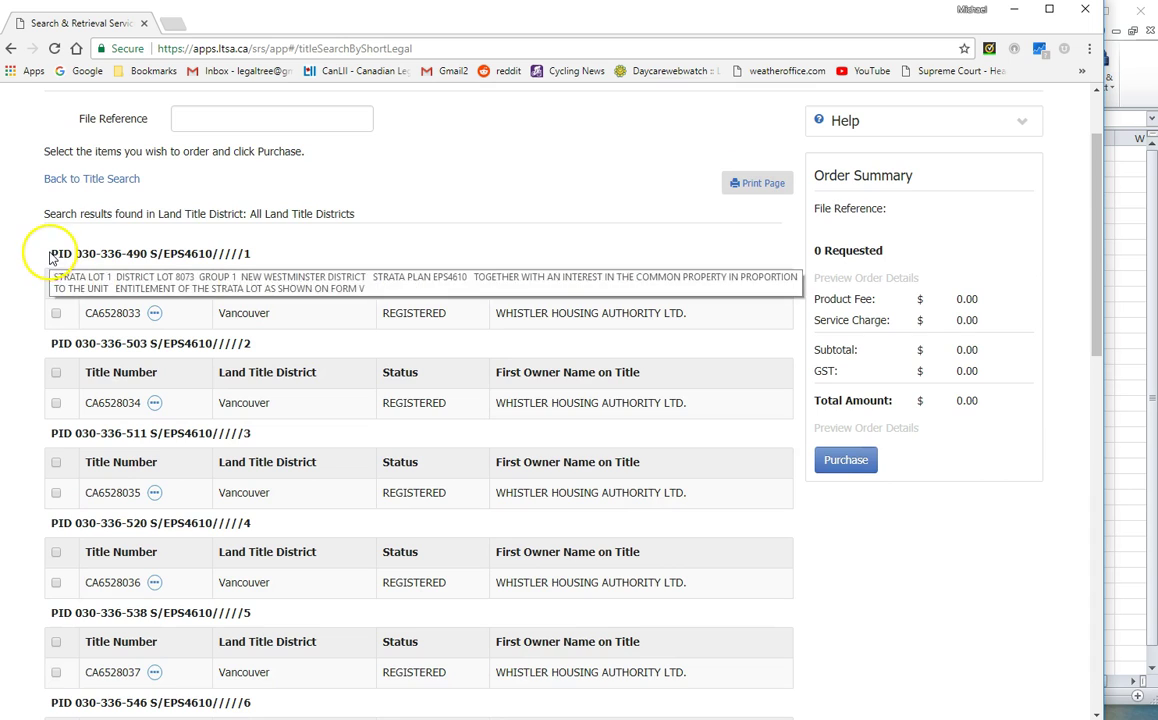
left_click_drag(50, 254, 152, 251)
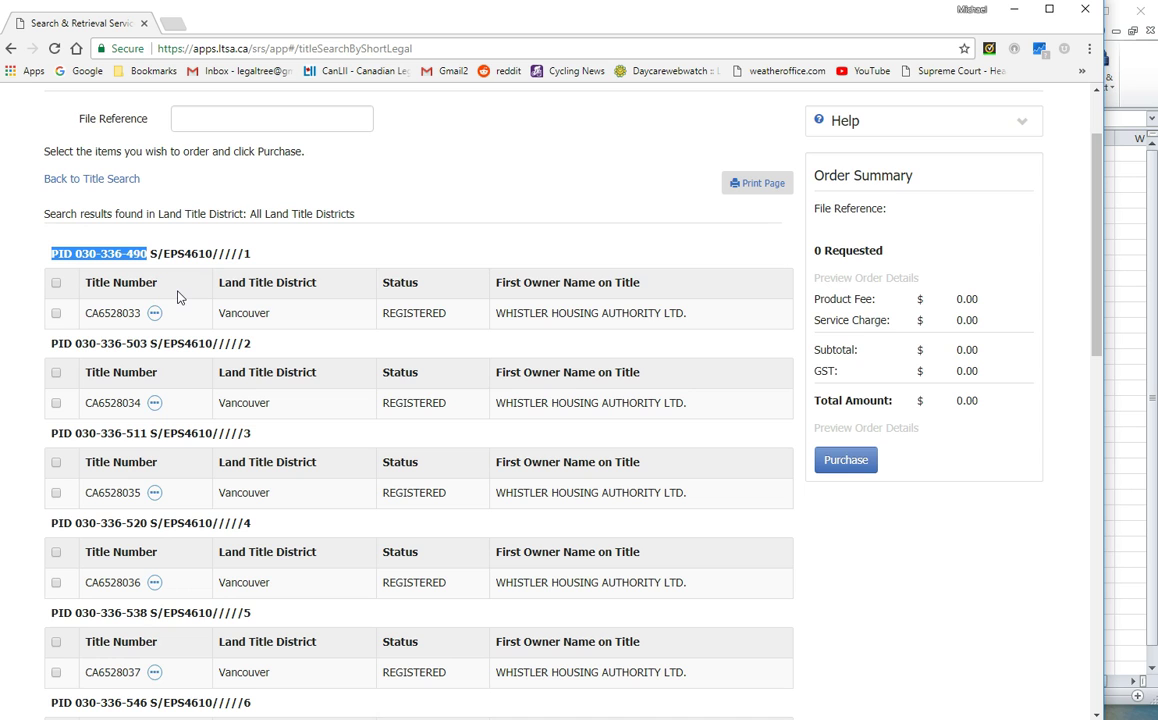
left_click(183, 256)
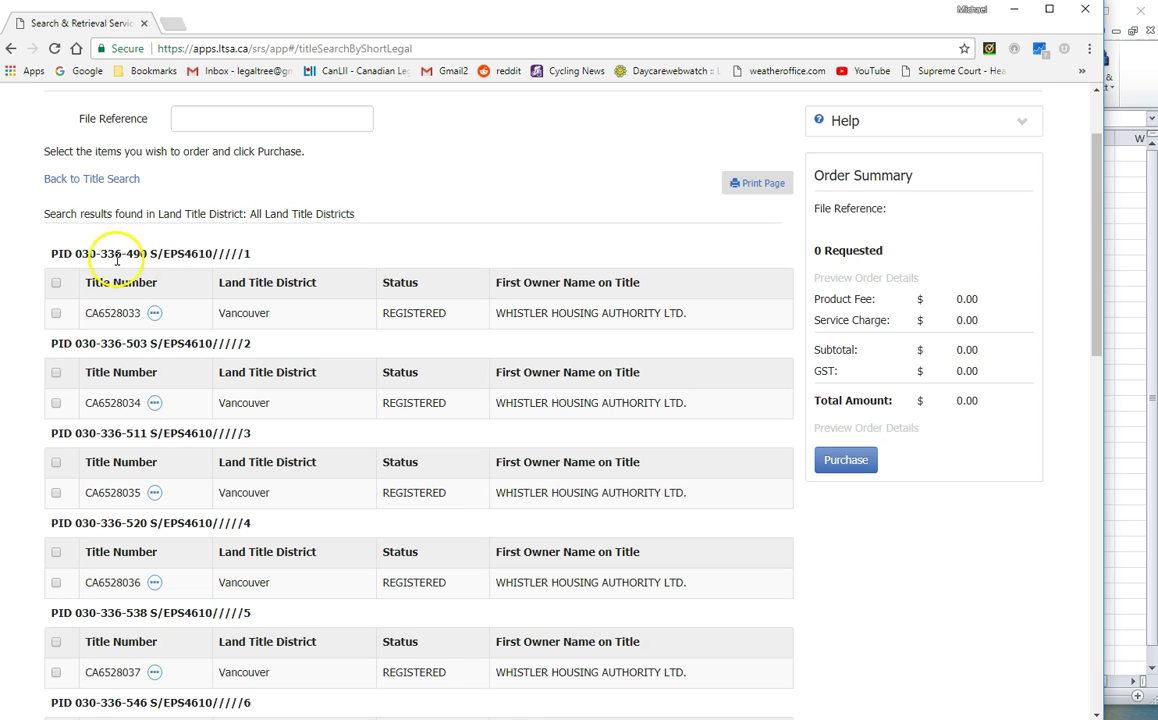
- Copy the first page of results from the lot 1 PID heading through the lot 13 heading and switch to Excel
left_click_drag(52, 254, 439, 620)
left_click(439, 620)
scroll(439, 620, "down", 2)
scroll(499, 589, "down", 7)
left_click_drag(86, 296, 674, 317)
left_click(1132, 442)
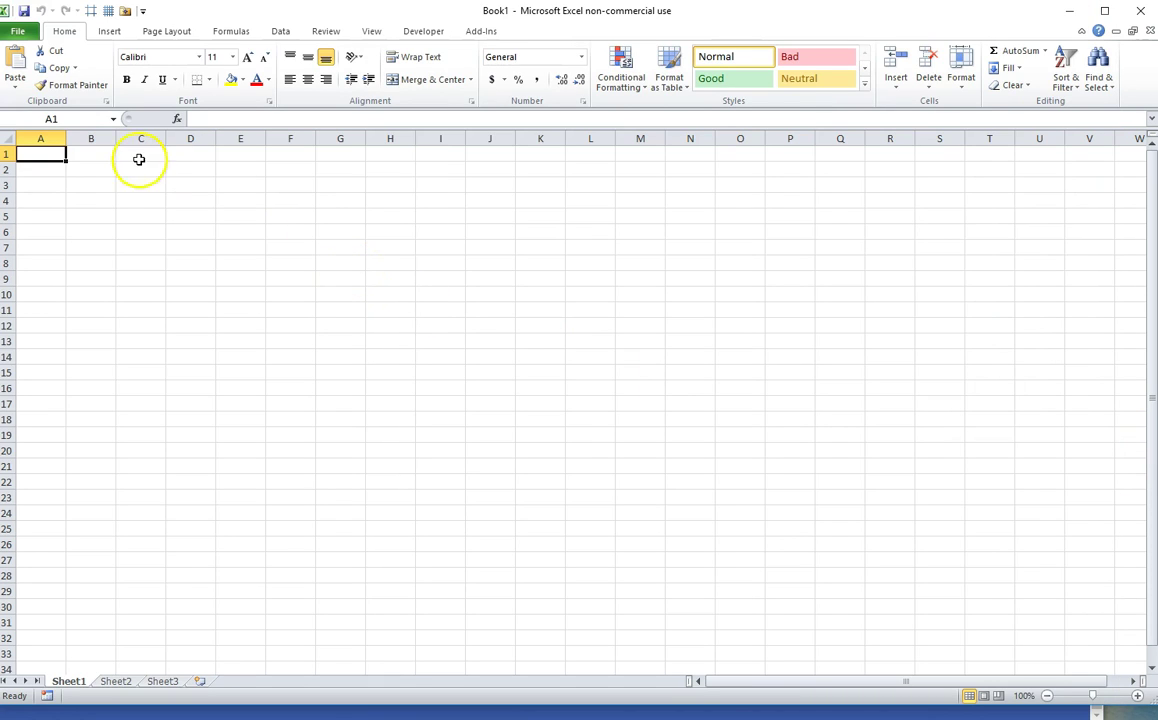
- Paste the copied results with their web formatting at cell A1 and check the PID cells
left_click(16, 88)
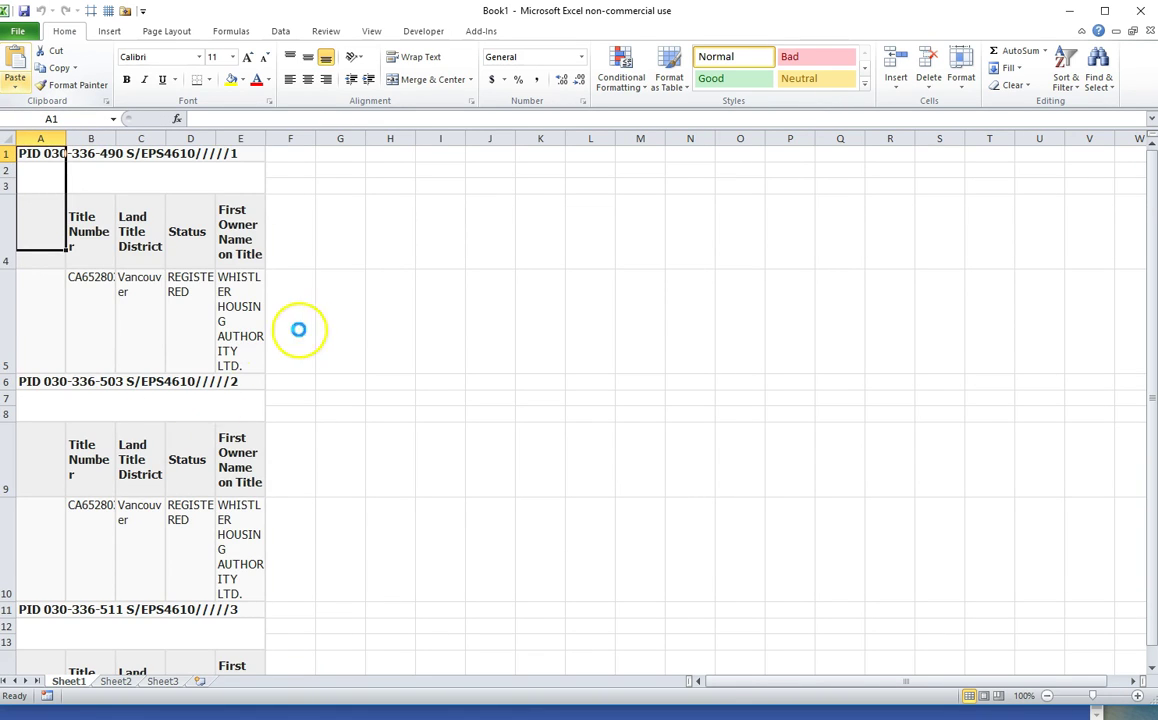
left_click(331, 328)
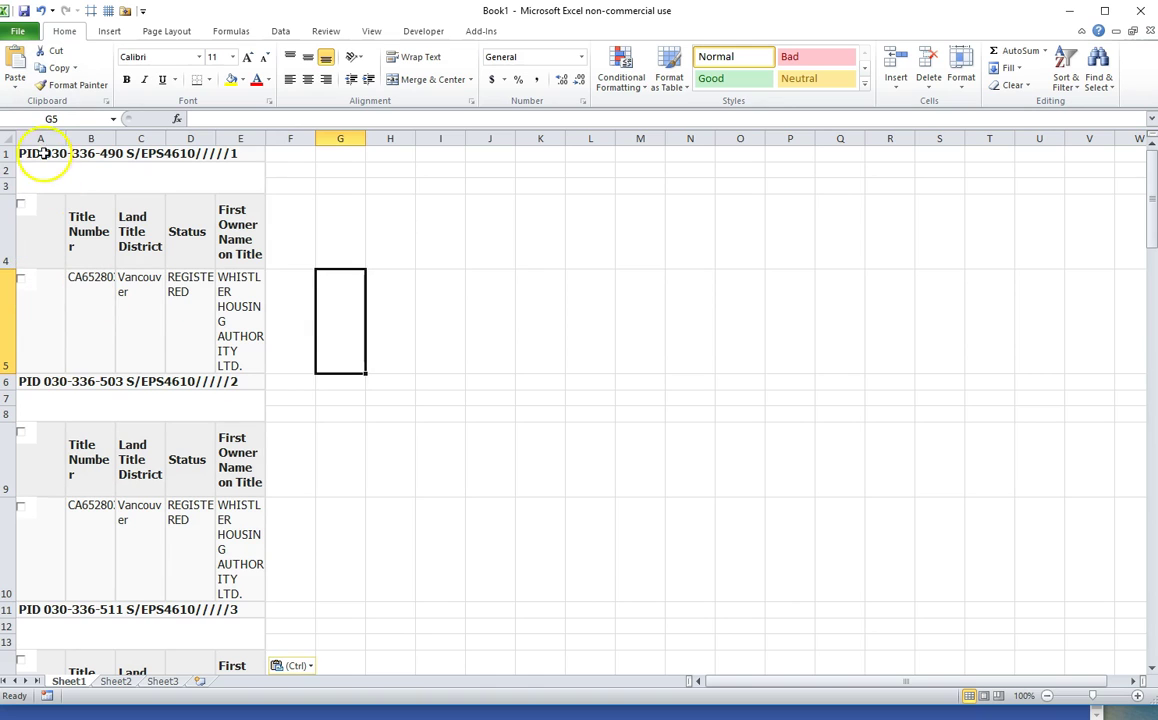
left_click(46, 156)
left_click(34, 381)
- Try to sort column A from A to Z and undo the formatted paste
left_click(40, 138)
left_click(1080, 87)
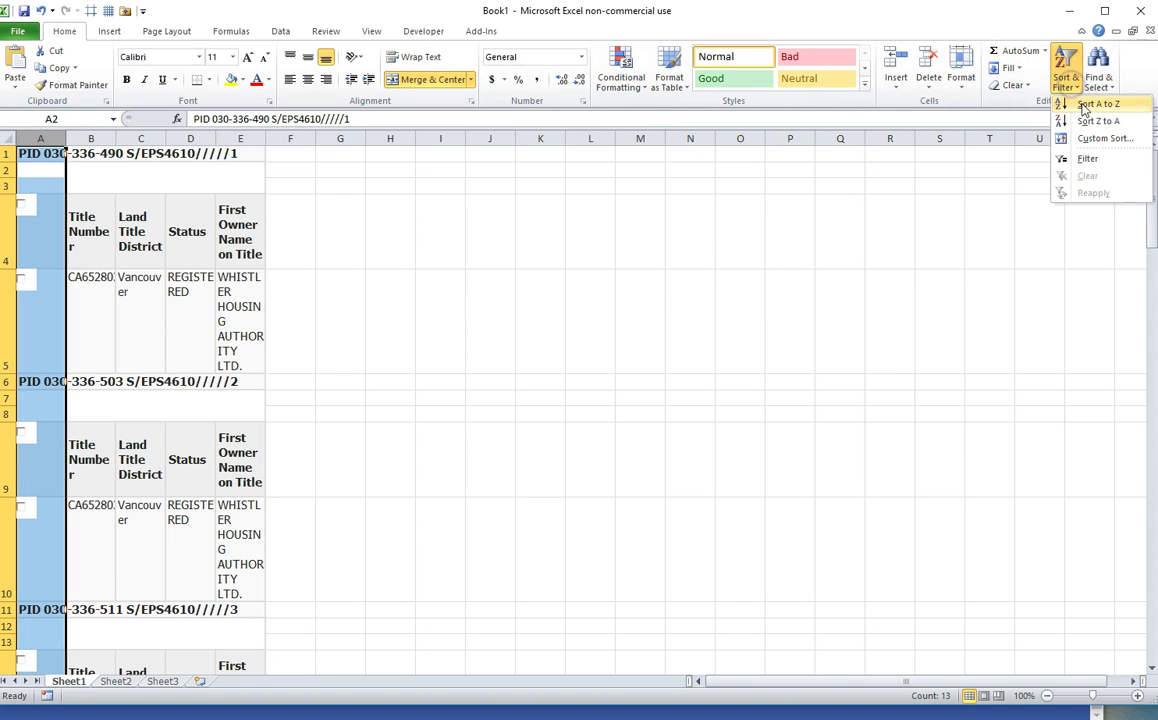
left_click(1075, 104)
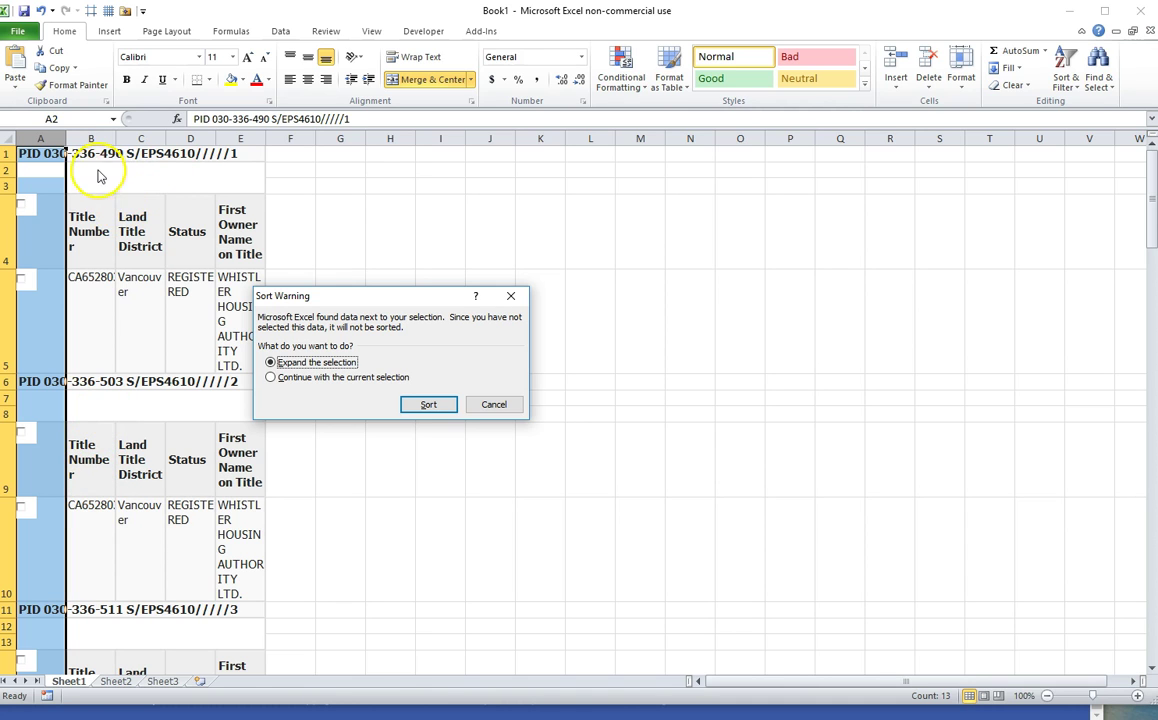
left_click(490, 403)
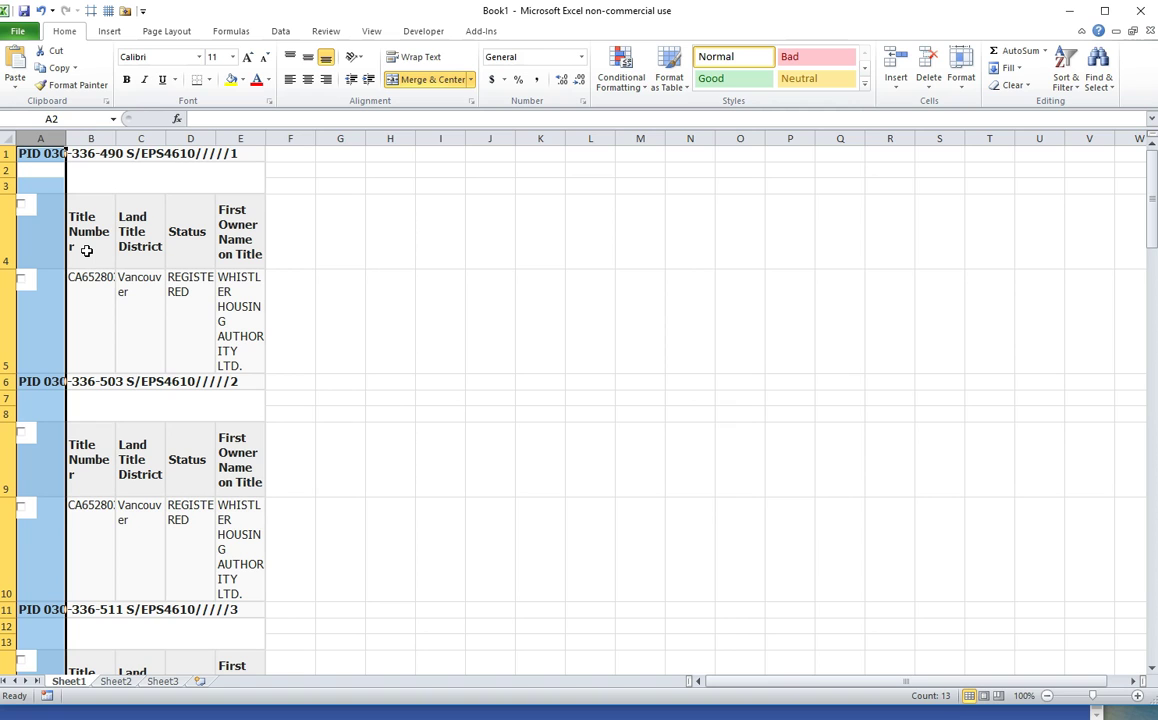
left_click(42, 11)
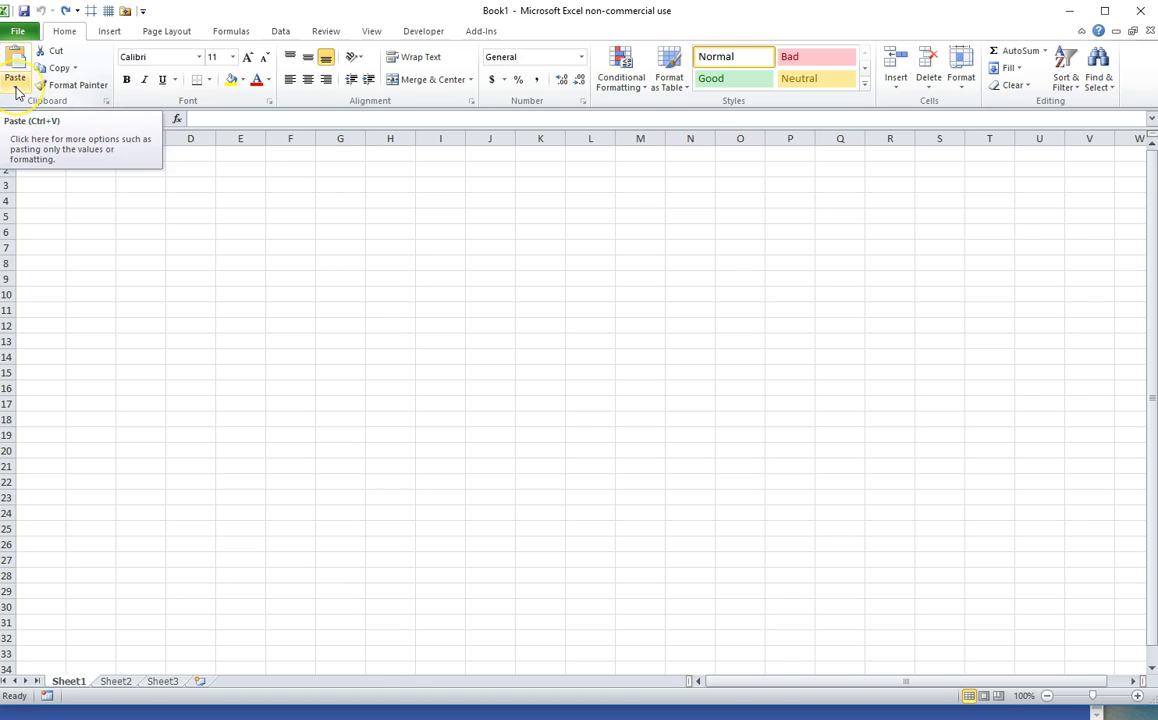
- Paste the copied results at cell A1 as plain Text using Paste Special
left_click(15, 90)
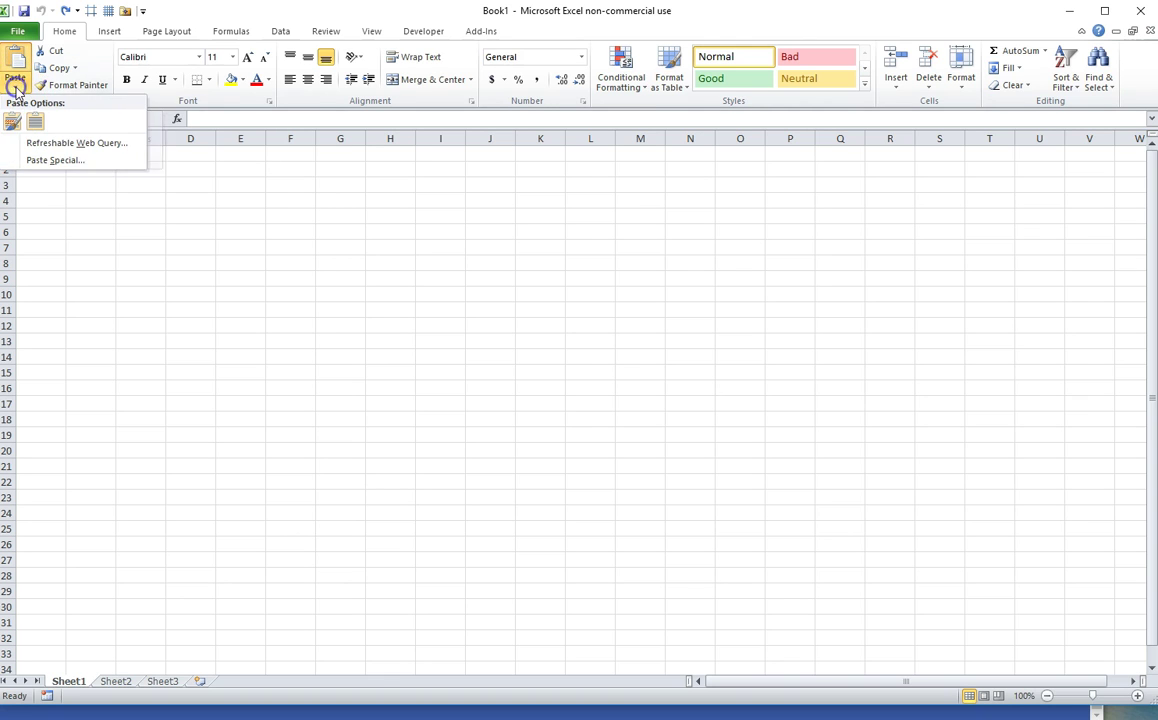
left_click(54, 160)
left_click(267, 282)
left_click(494, 506)
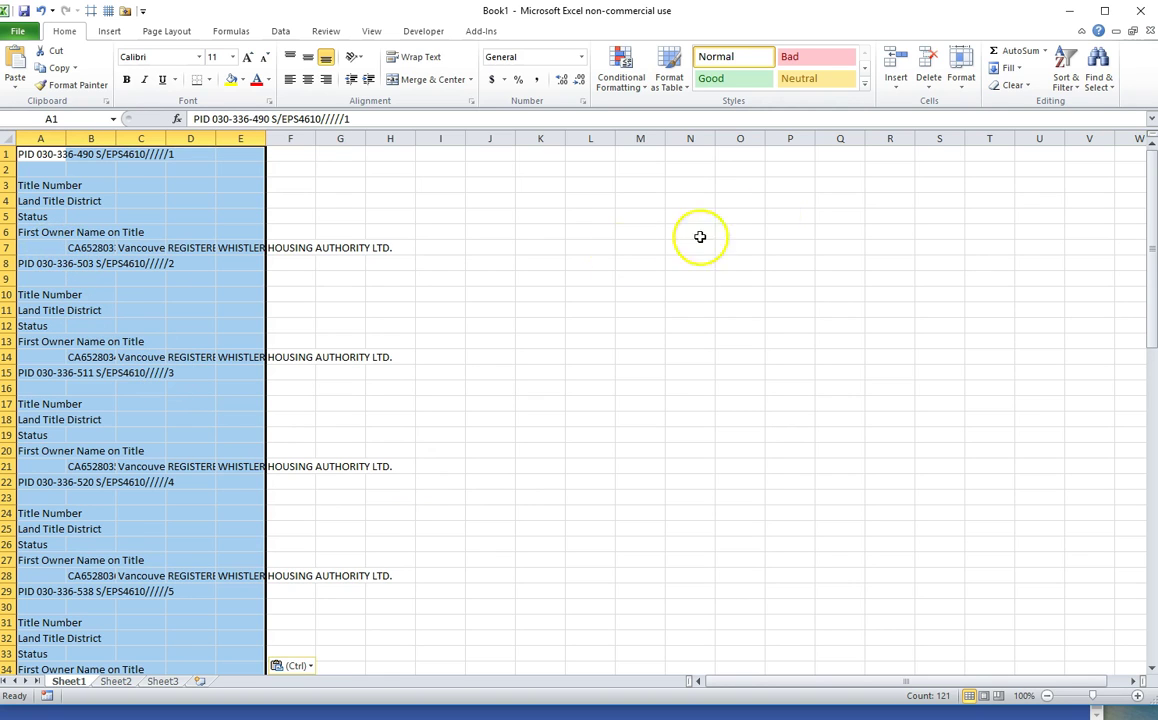
- Sort the pasted block in columns A to E from A to Z and review the grouped PID rows
left_click(1062, 84)
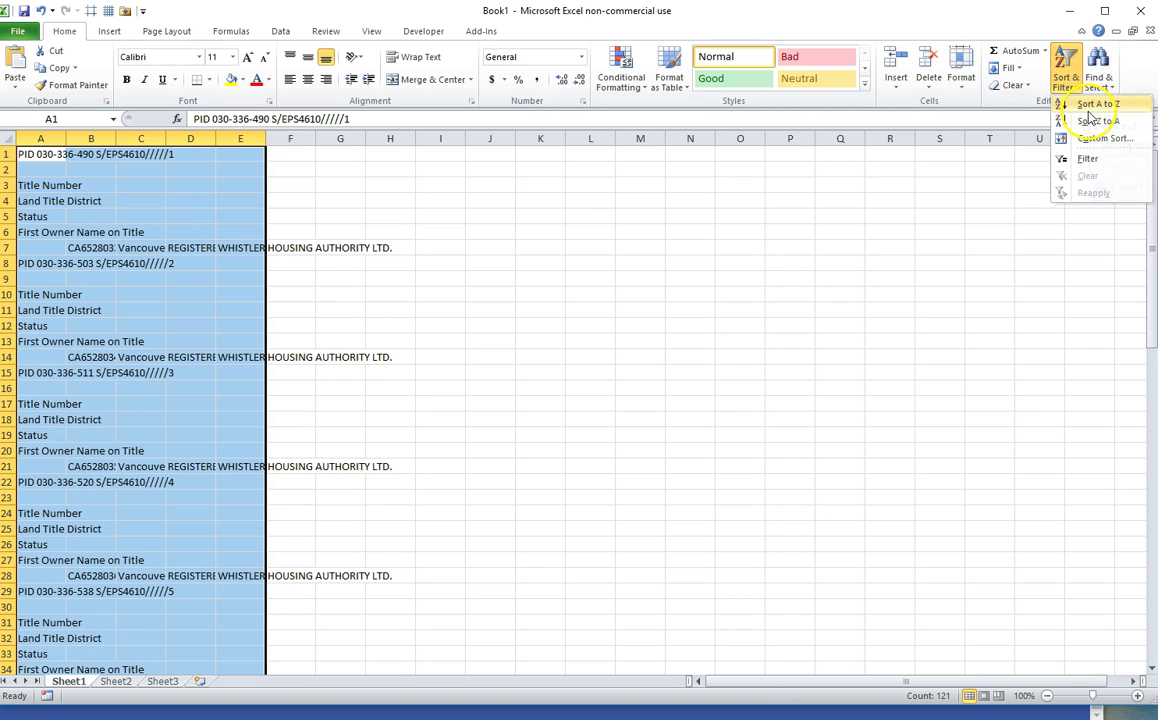
left_click(1092, 105)
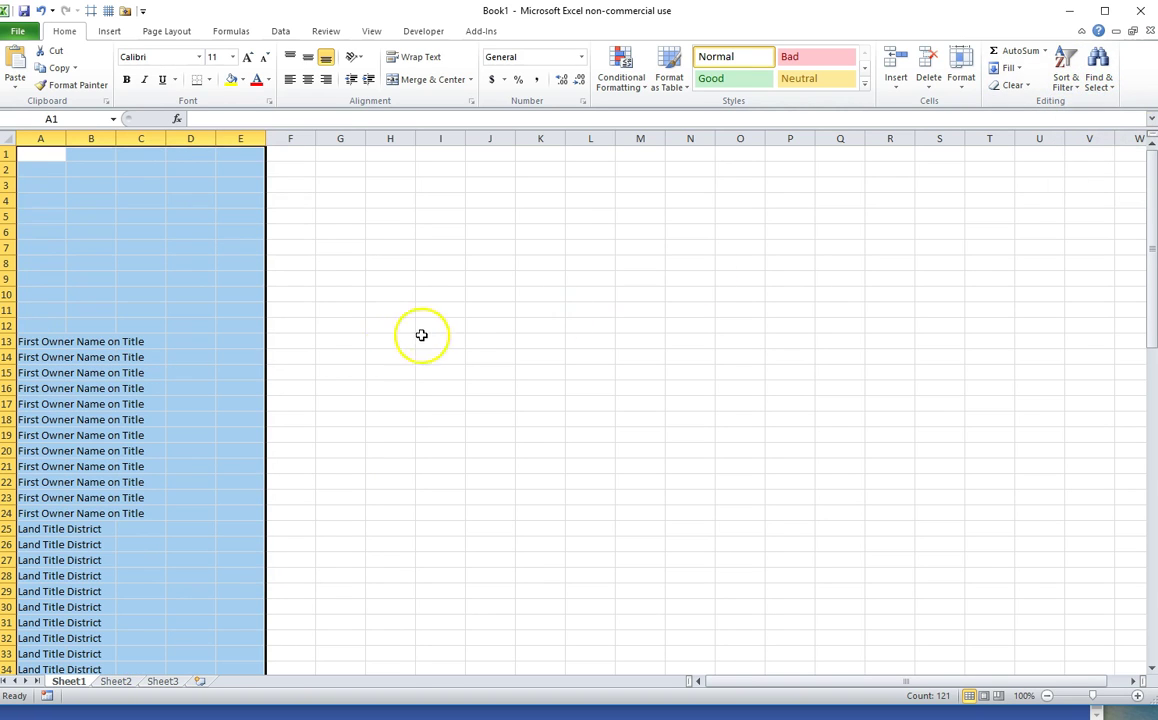
left_click(160, 388)
scroll(160, 400, "down", 8)
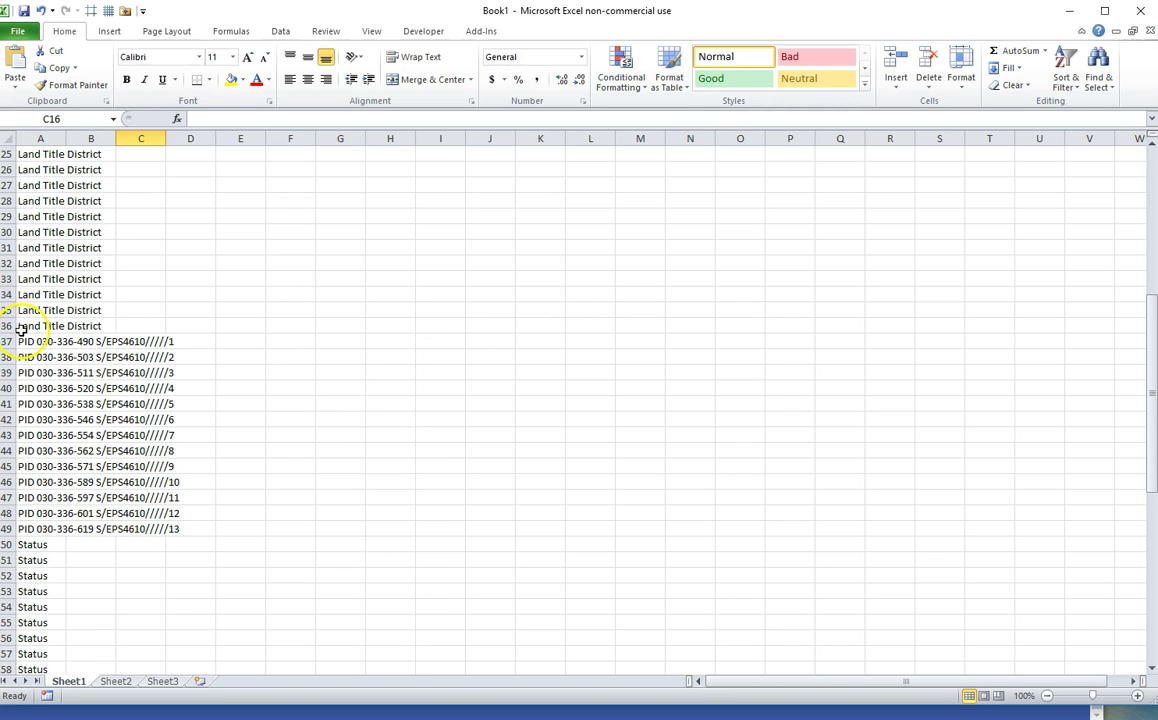
left_click_drag(22, 327, 41, 78)
left_click(93, 248)
scroll(97, 262, "down", 14)
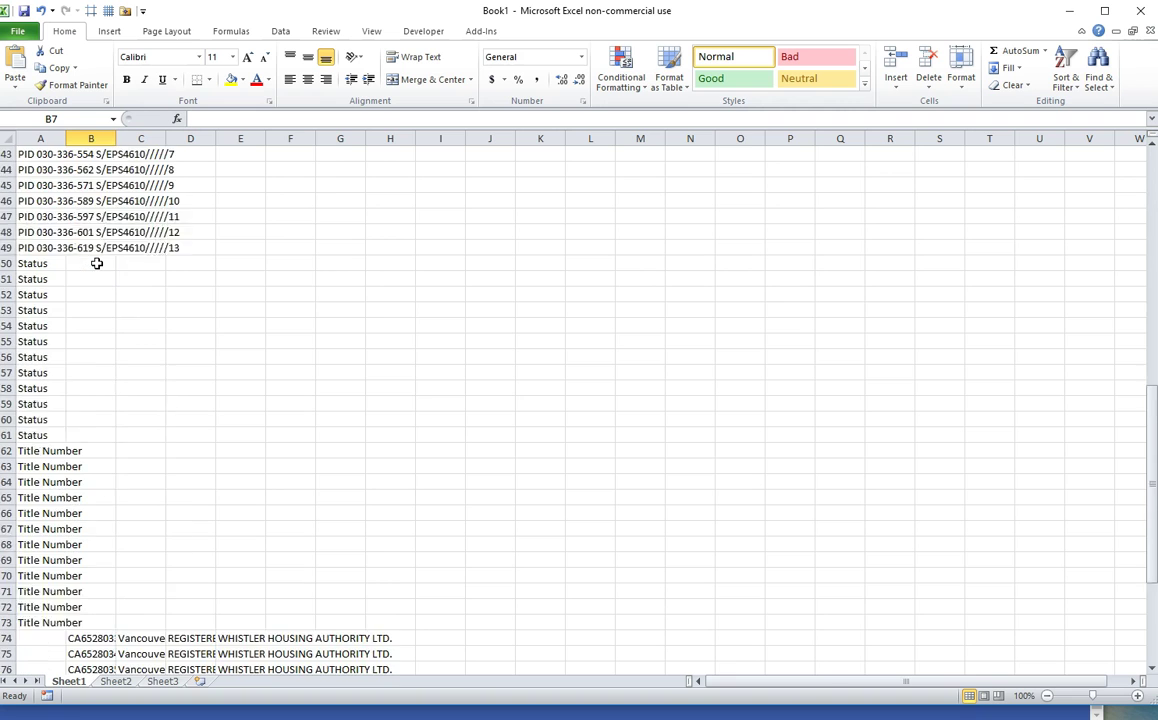
scroll(97, 262, "down", 9)
- Select cell A86, switch to Chrome and copy results page 2 from the lot 13 PID heading through the lot 25 heading
left_click(41, 405)
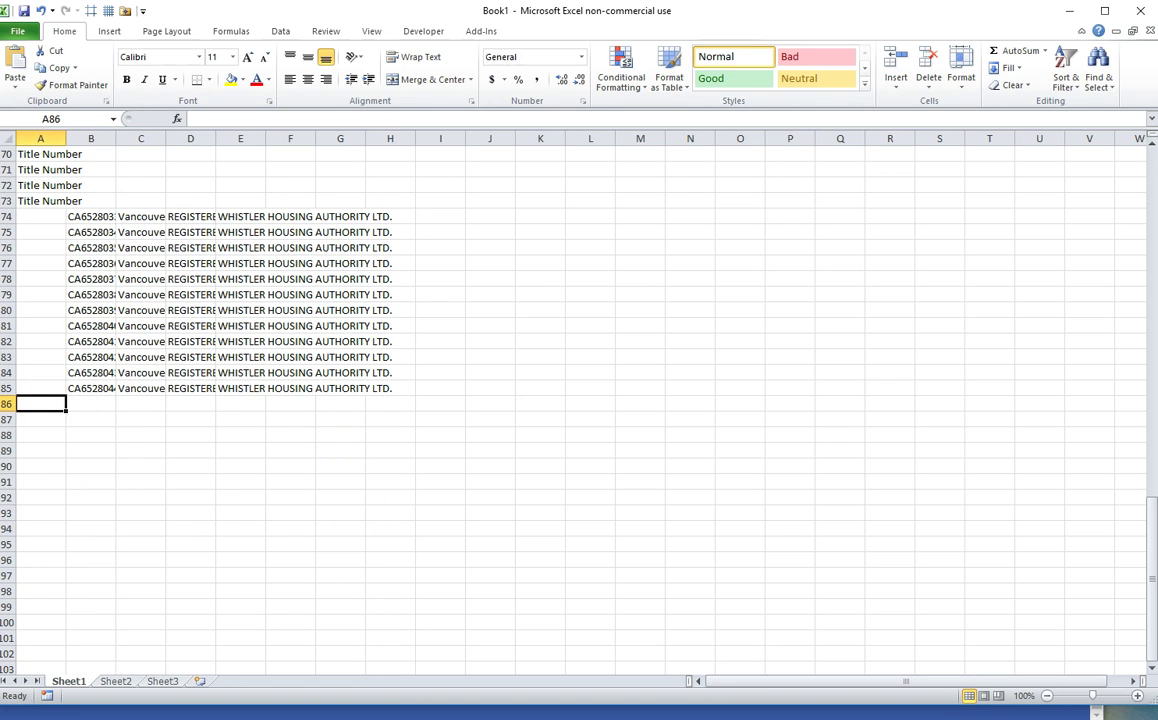
left_click(1017, 716)
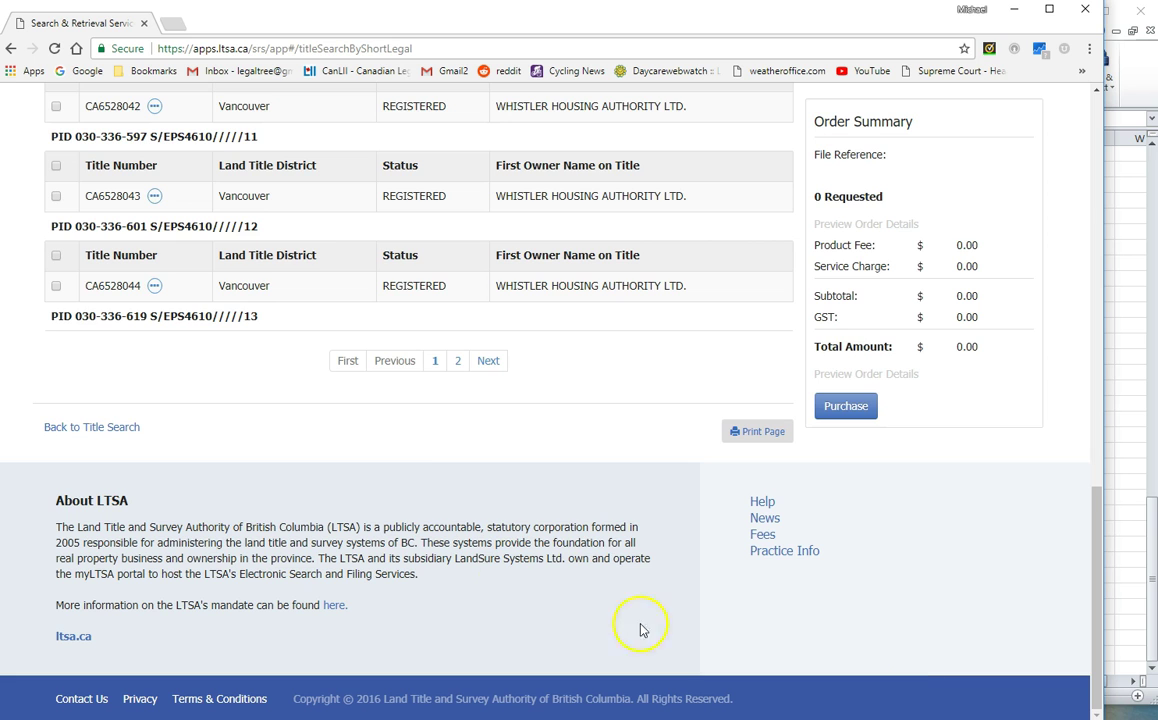
left_click(460, 363)
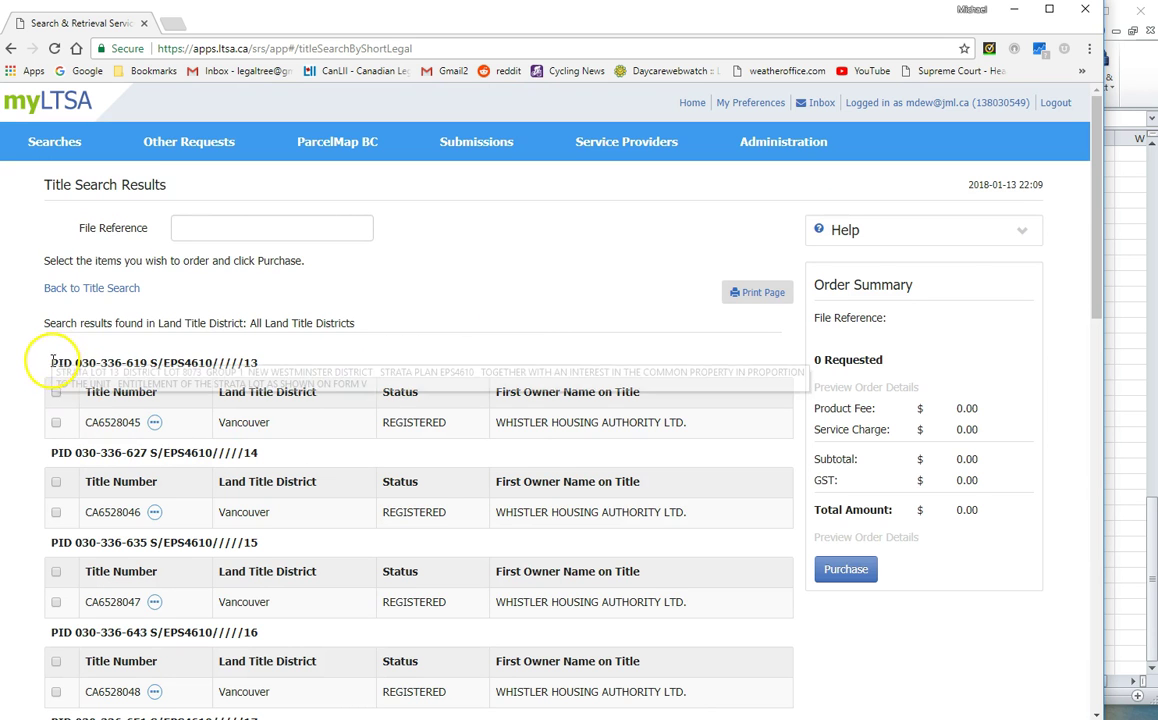
left_click_drag(52, 362, 315, 703)
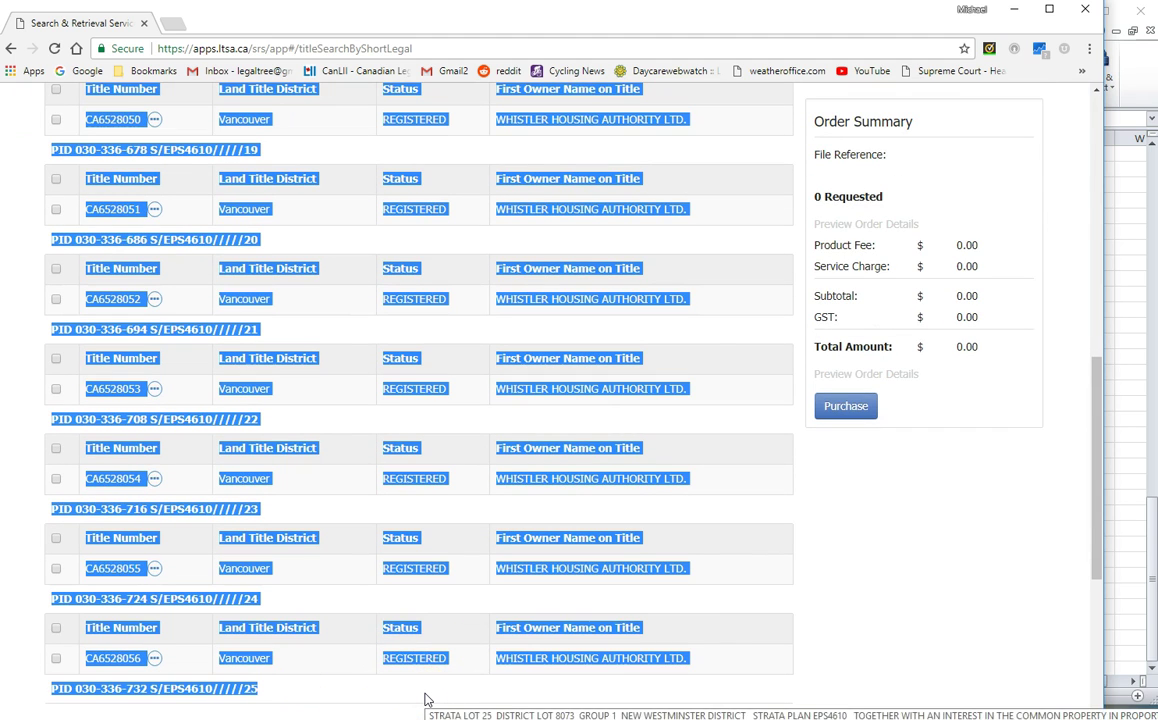
- Switch to Excel and paste the second page's results at cell A86 as plain Text using Paste Special
key("alt+Tab")
left_click(18, 88)
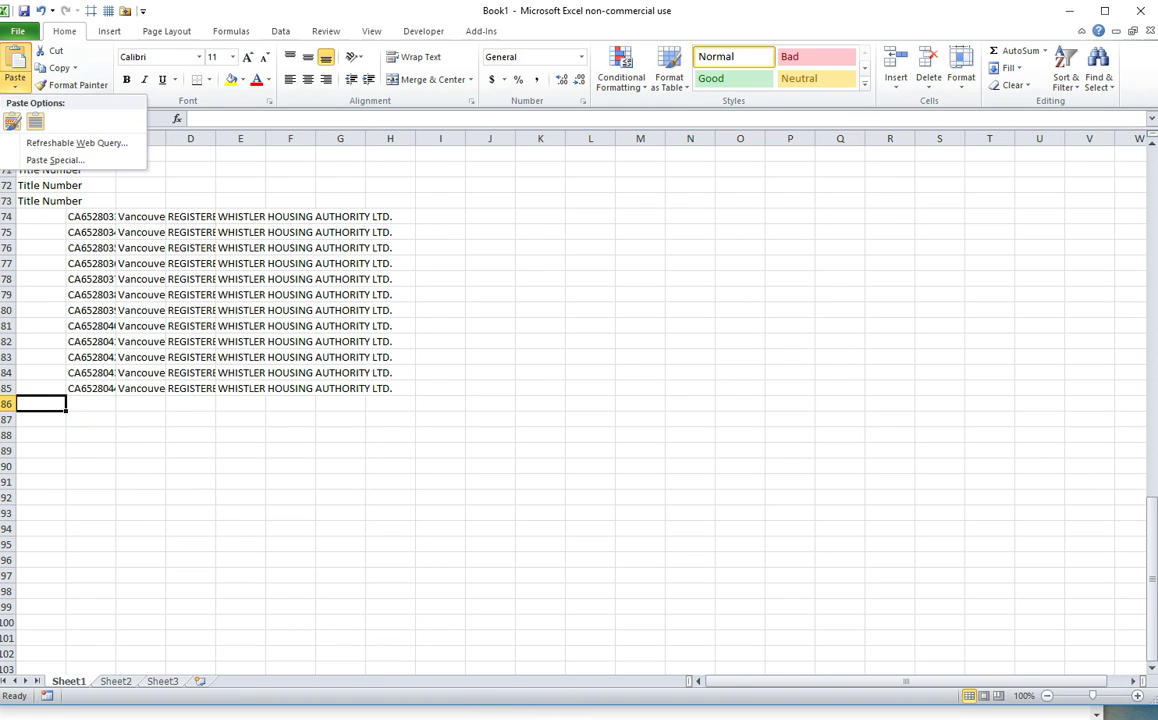
left_click(36, 157)
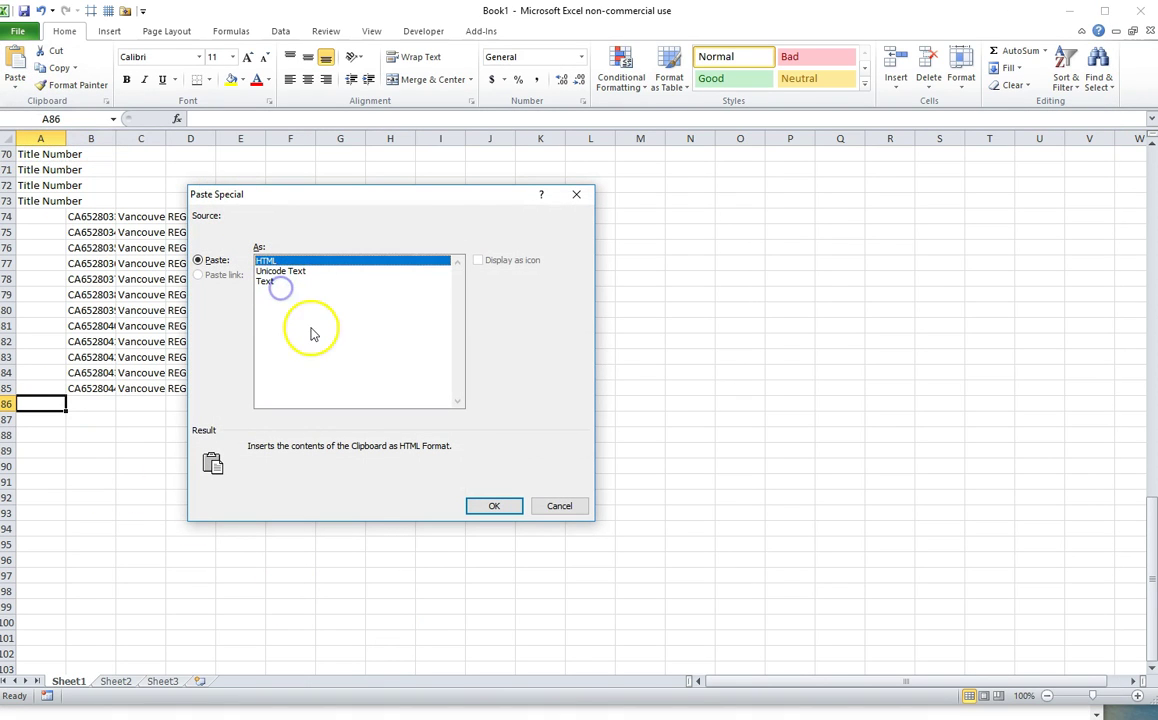
left_click(263, 281)
left_click(484, 506)
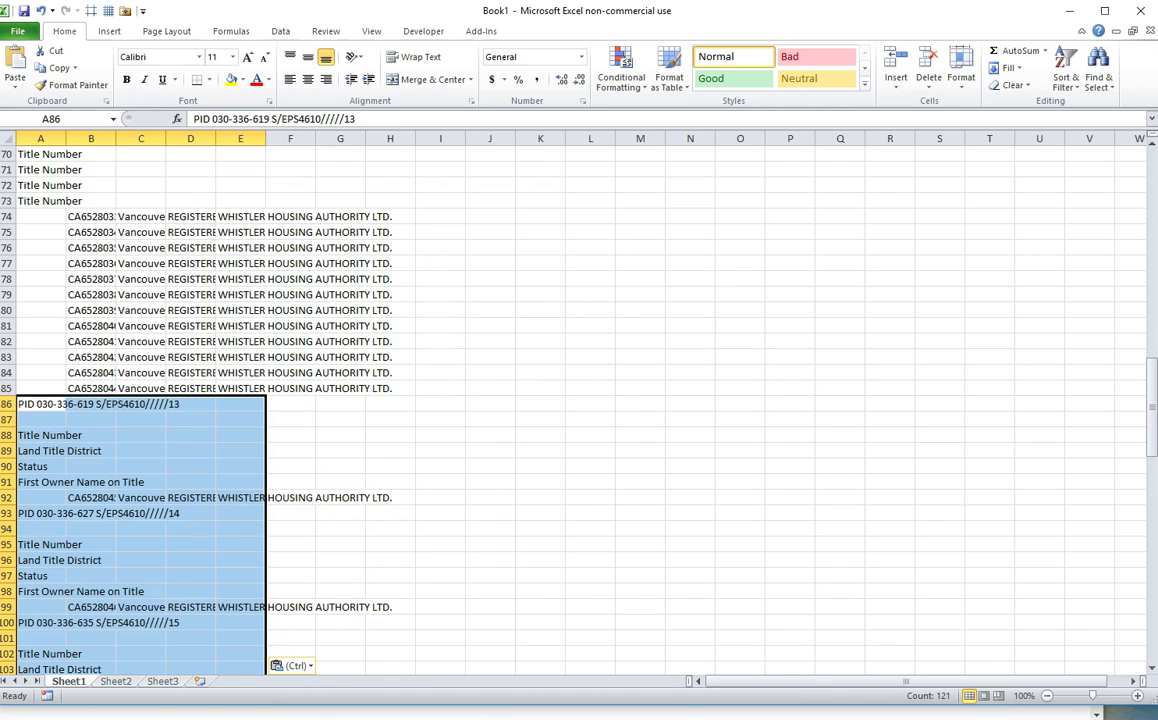
- Switch to Chrome, open the last results page and copy from the lot 26 PID heading through the lot 27 heading
left_click(688, 716)
scroll(465, 595, "down", 4)
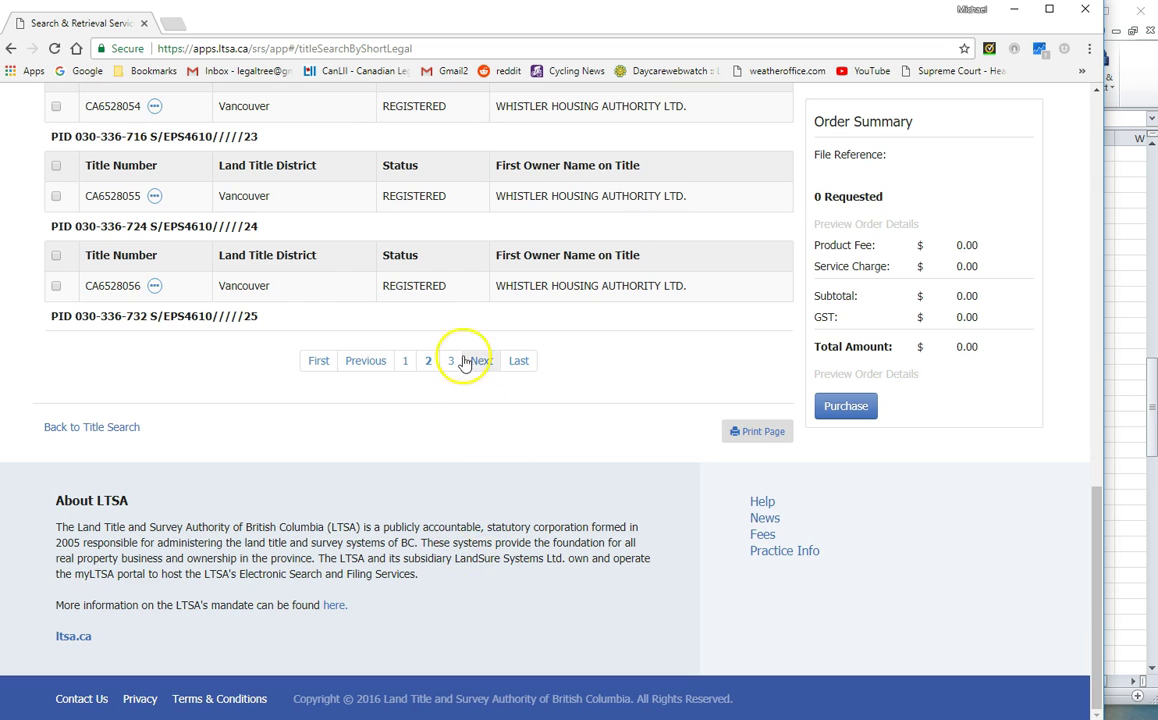
left_click(520, 362)
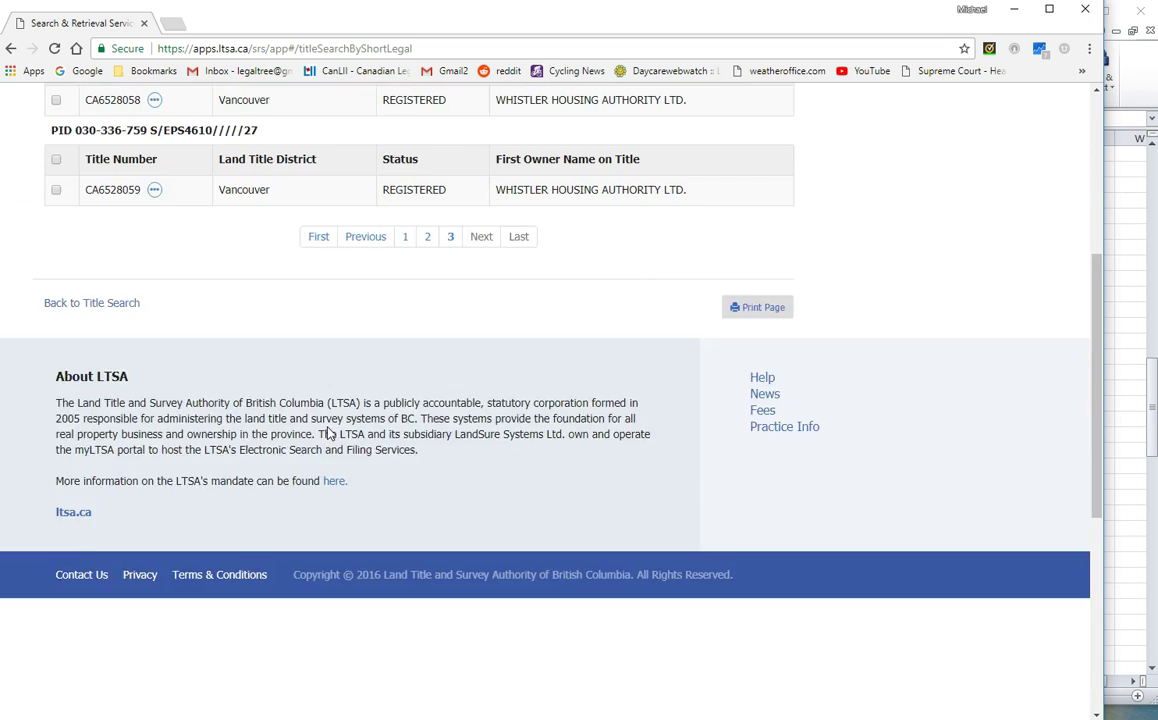
scroll(327, 433, "up", 3)
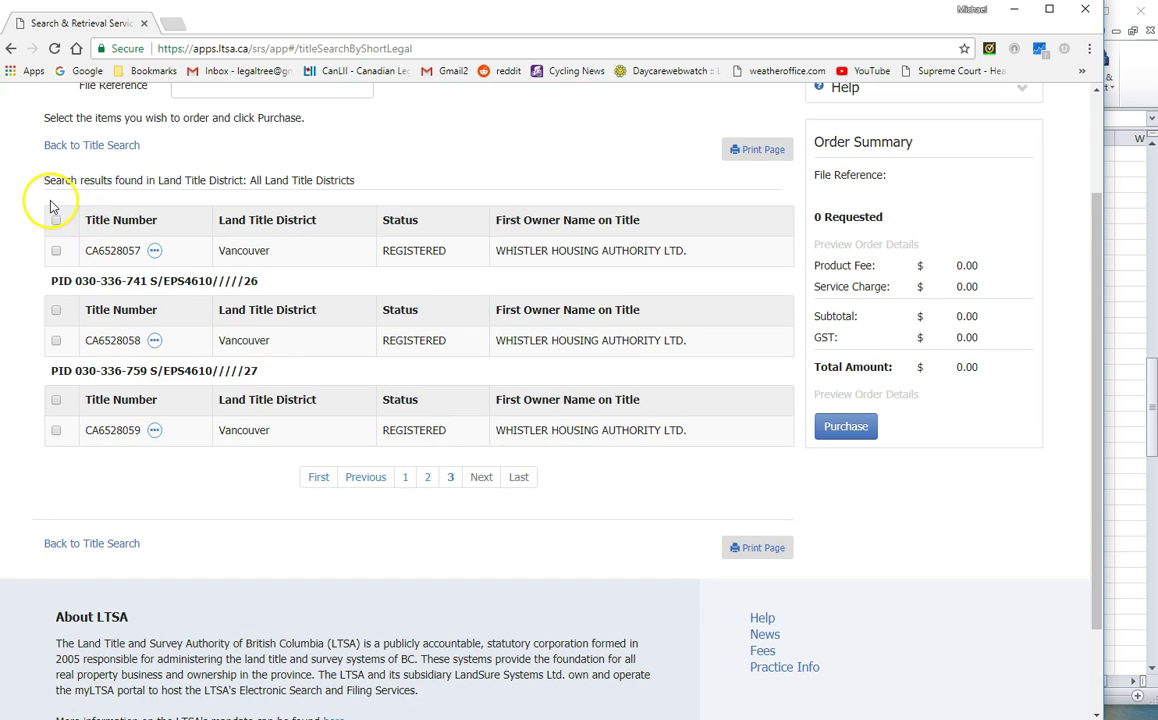
left_click_drag(51, 285, 474, 388)
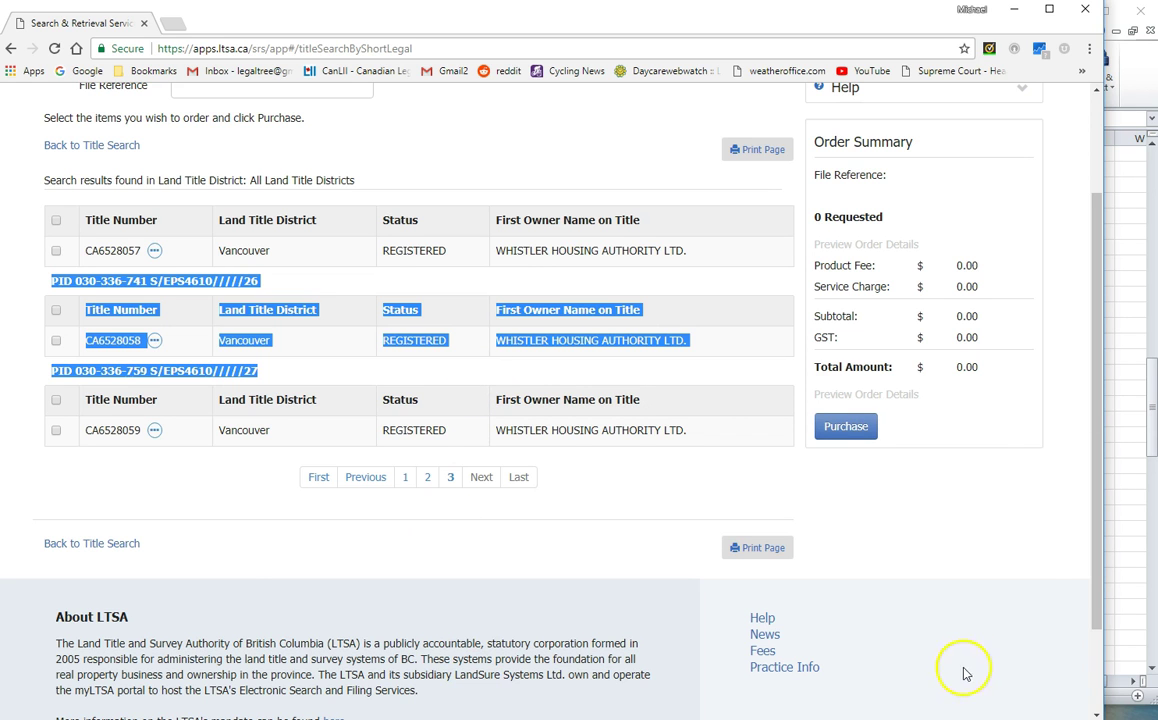
- Switch to Excel and paste the last page's results at cell A171 as plain Text using Paste Special
left_click(1127, 574)
scroll(129, 497, "down", 12)
scroll(129, 497, "down", 15)
left_click(40, 420)
left_click(15, 80)
left_click(45, 158)
left_click(265, 281)
left_click(490, 505)
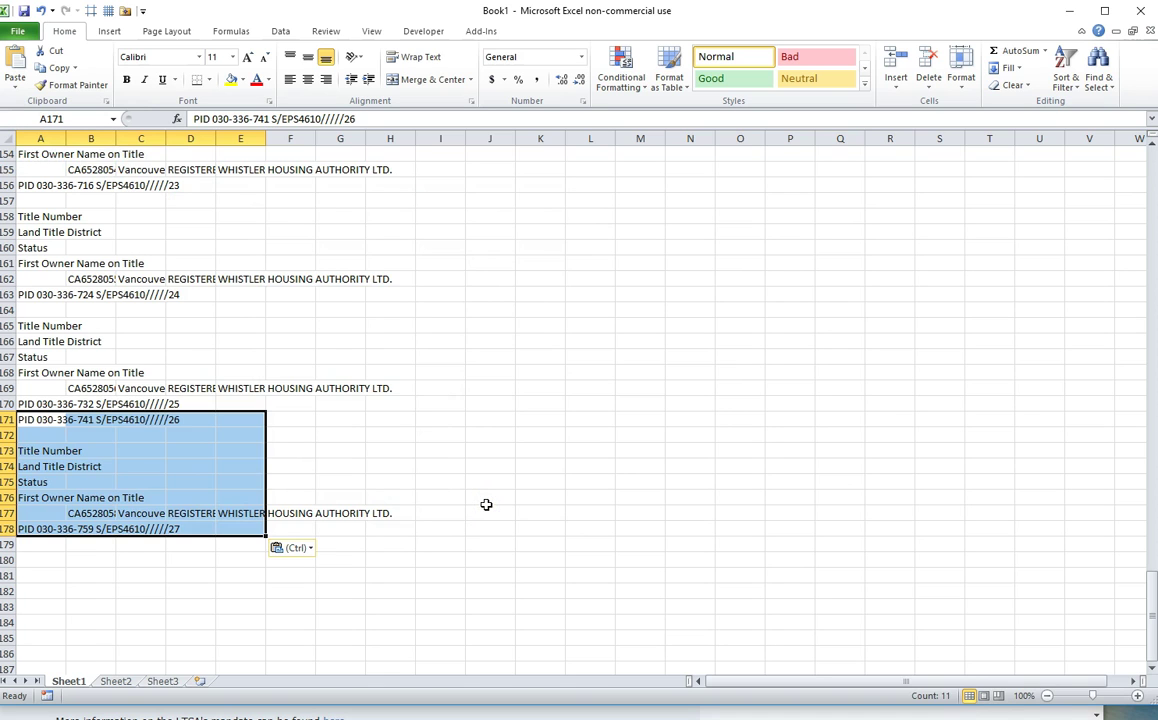
- Sort column A from A to Z, continuing with the current selection only, and review the sorted rows
key("ctrl+Home")
left_click(53, 136)
left_click(1065, 68)
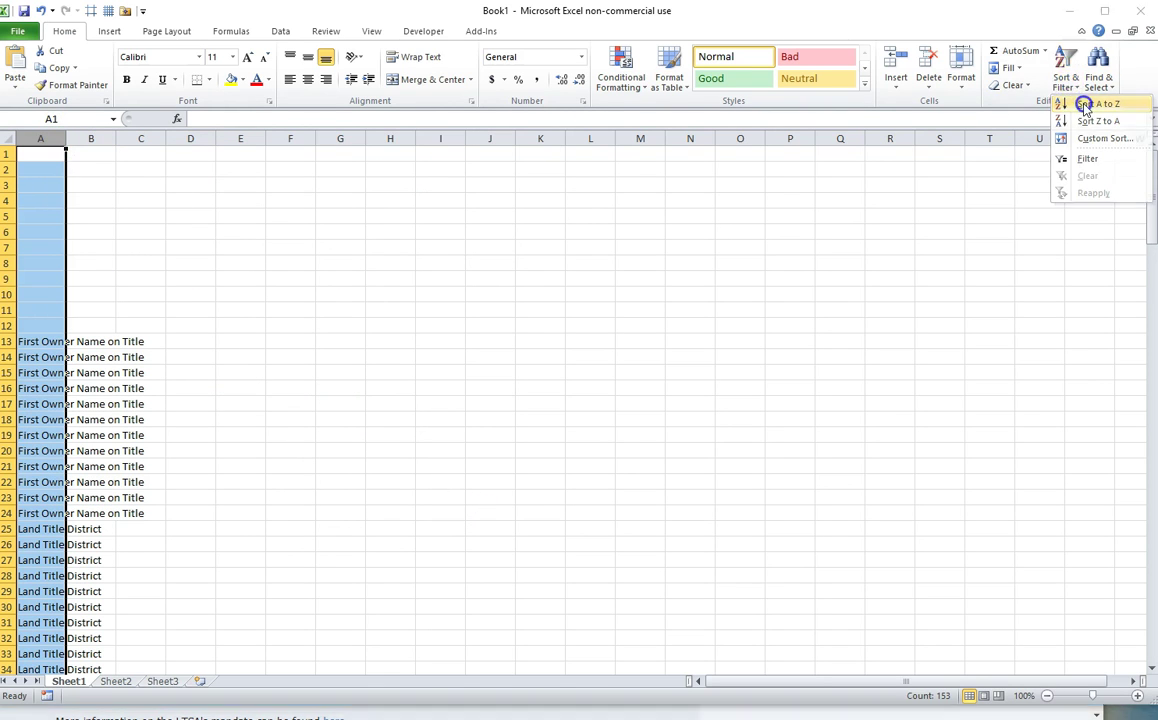
left_click(1084, 106)
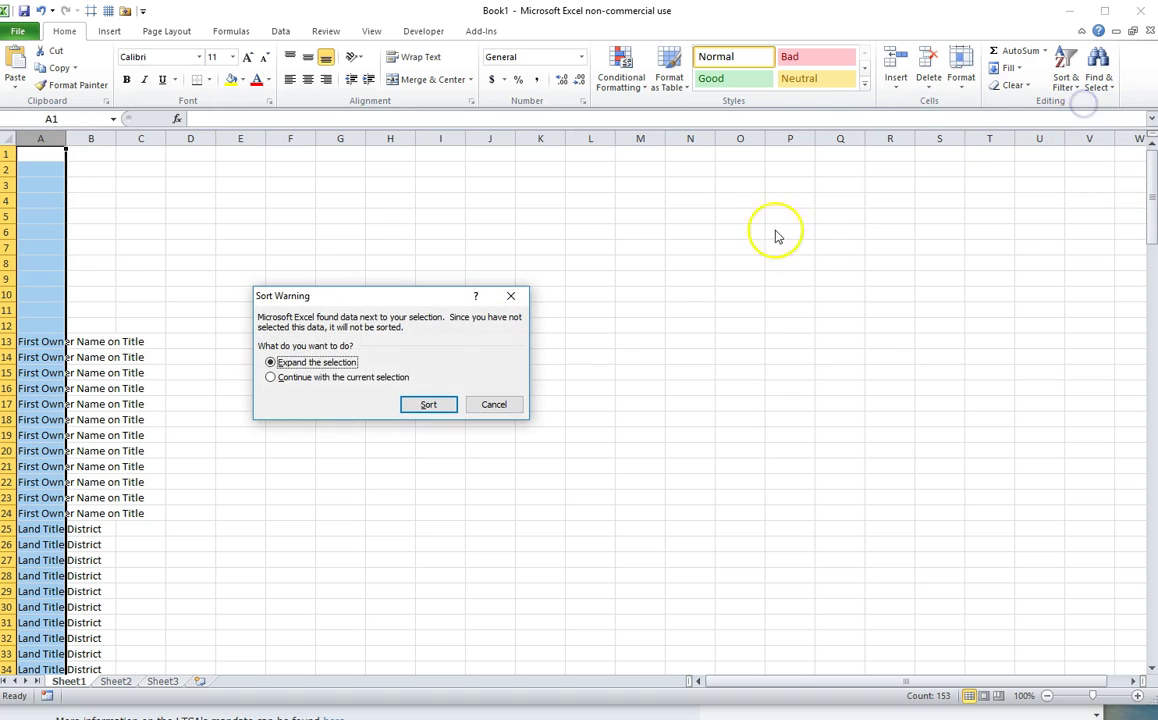
left_click(322, 379)
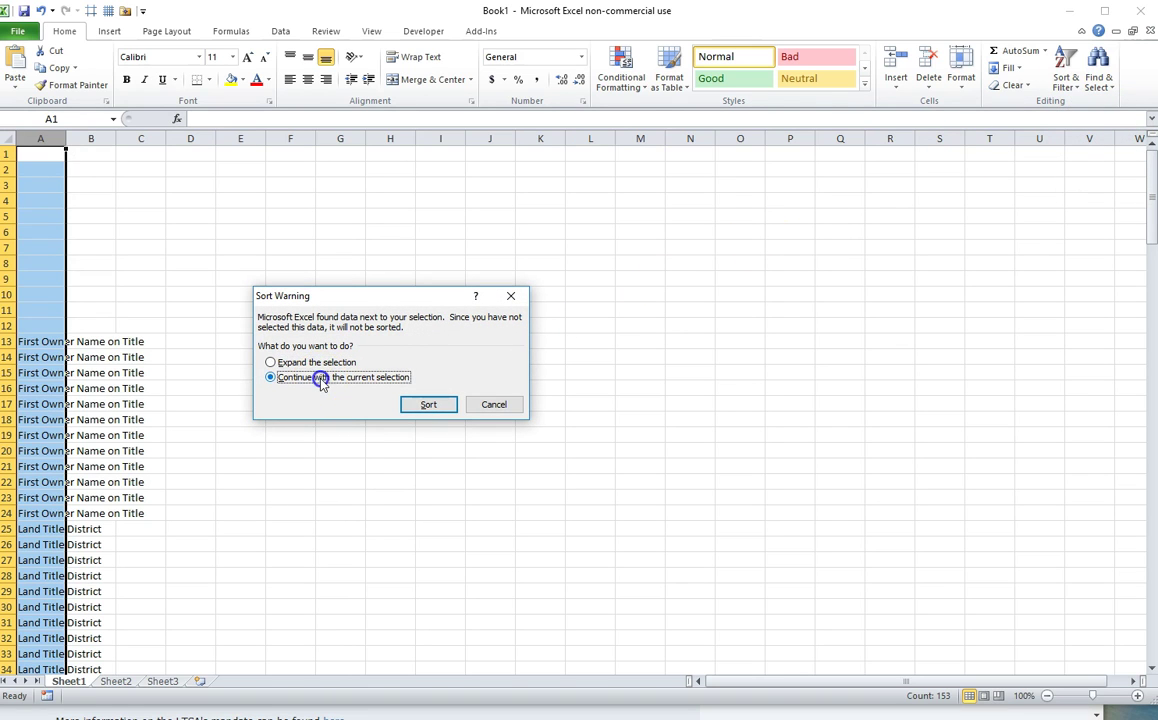
left_click(428, 406)
scroll(216, 453, "down", 9)
scroll(216, 453, "down", 12)
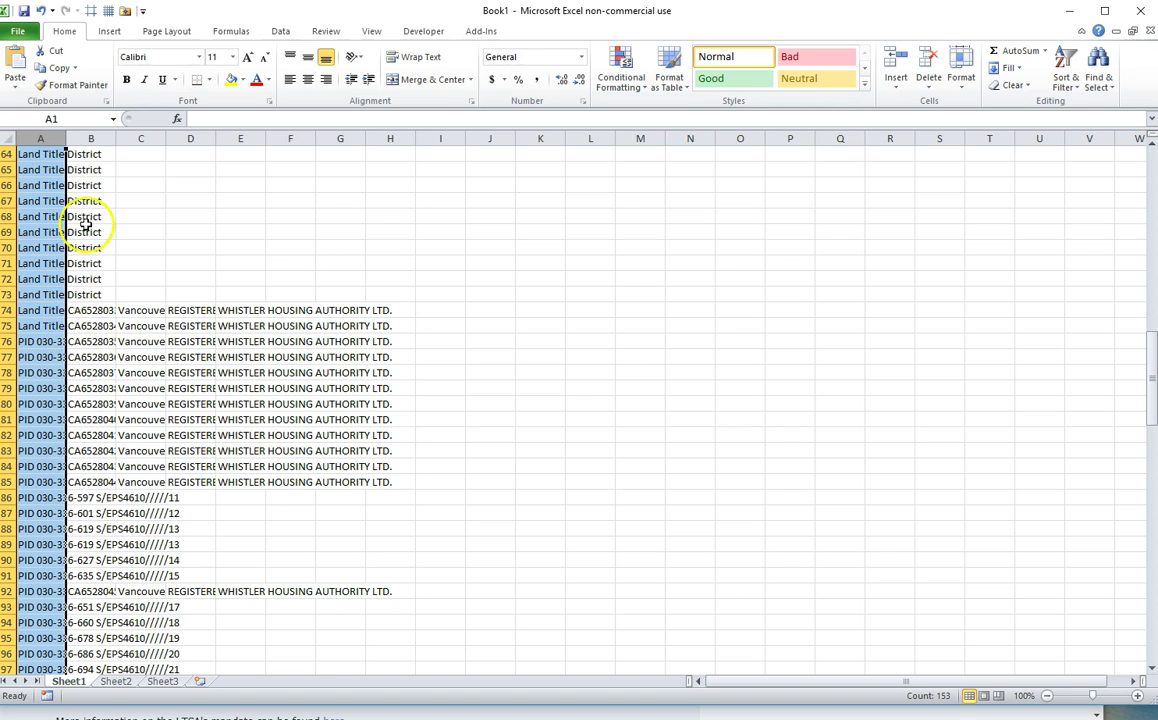
- Clear the contents of column B and of columns C through L, leaving only the sorted data in column A
left_click(97, 136)
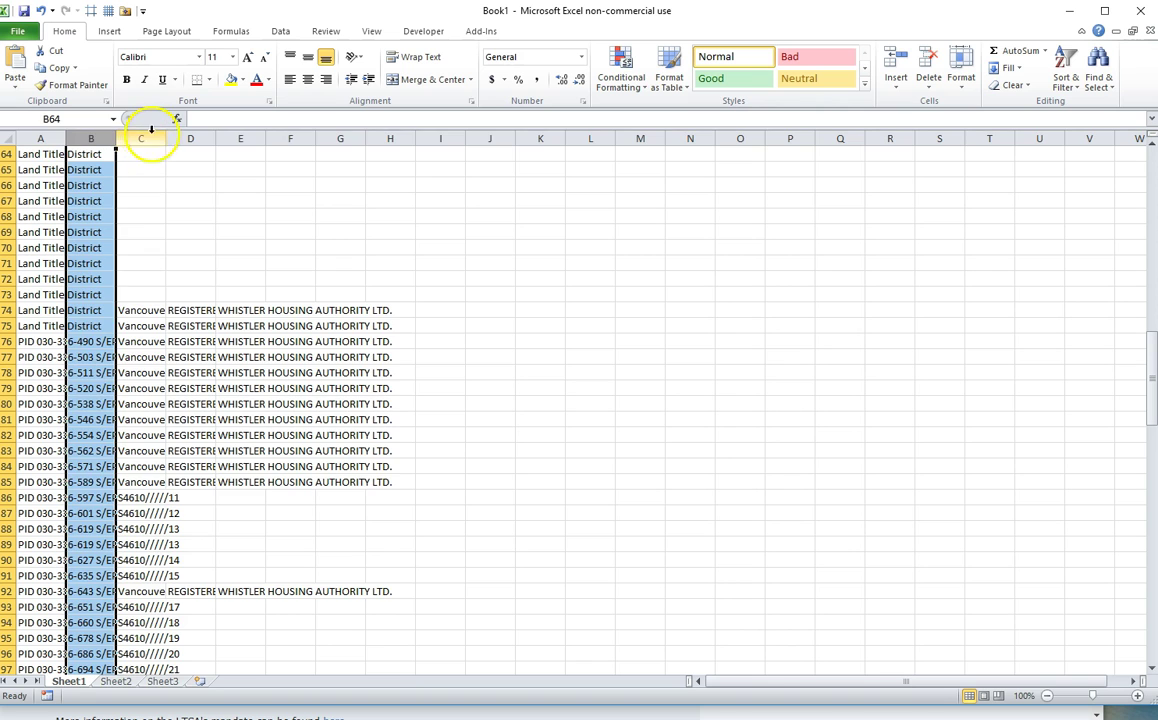
left_click_drag(147, 133, 576, 133)
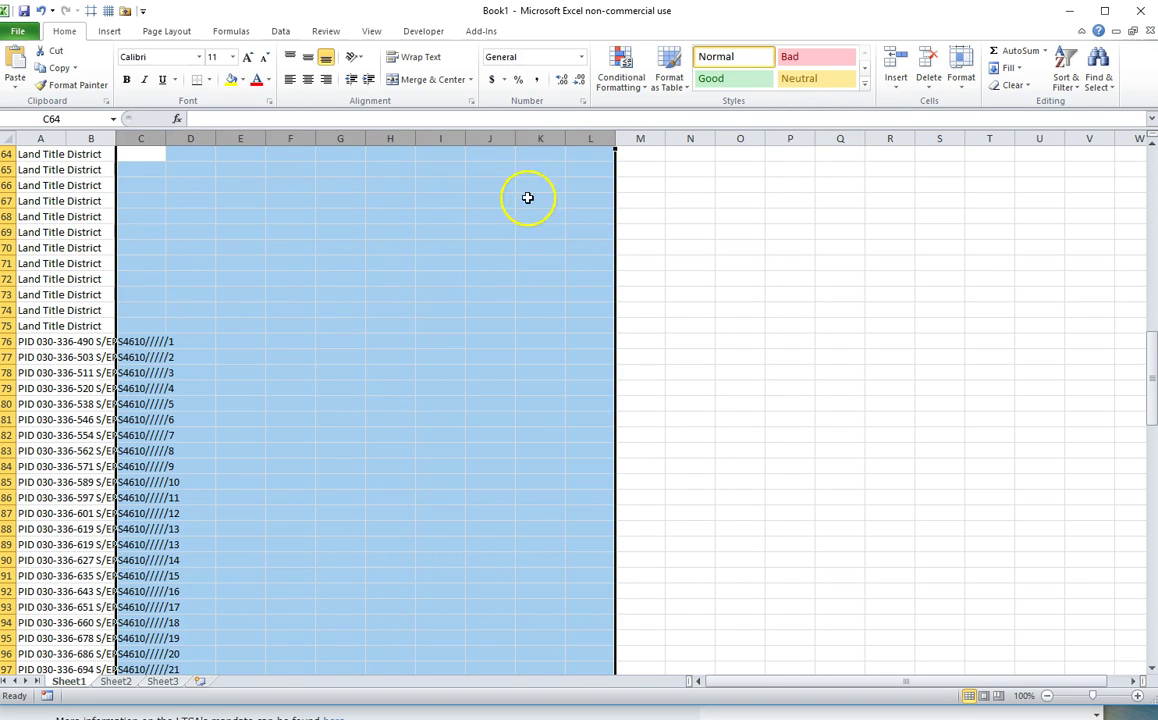
left_click(273, 419)
- Delete sheet rows 1 to 75, from the blank rows through the last Land Title District row above the PID rows
left_click_drag(33, 327, 60, 150)
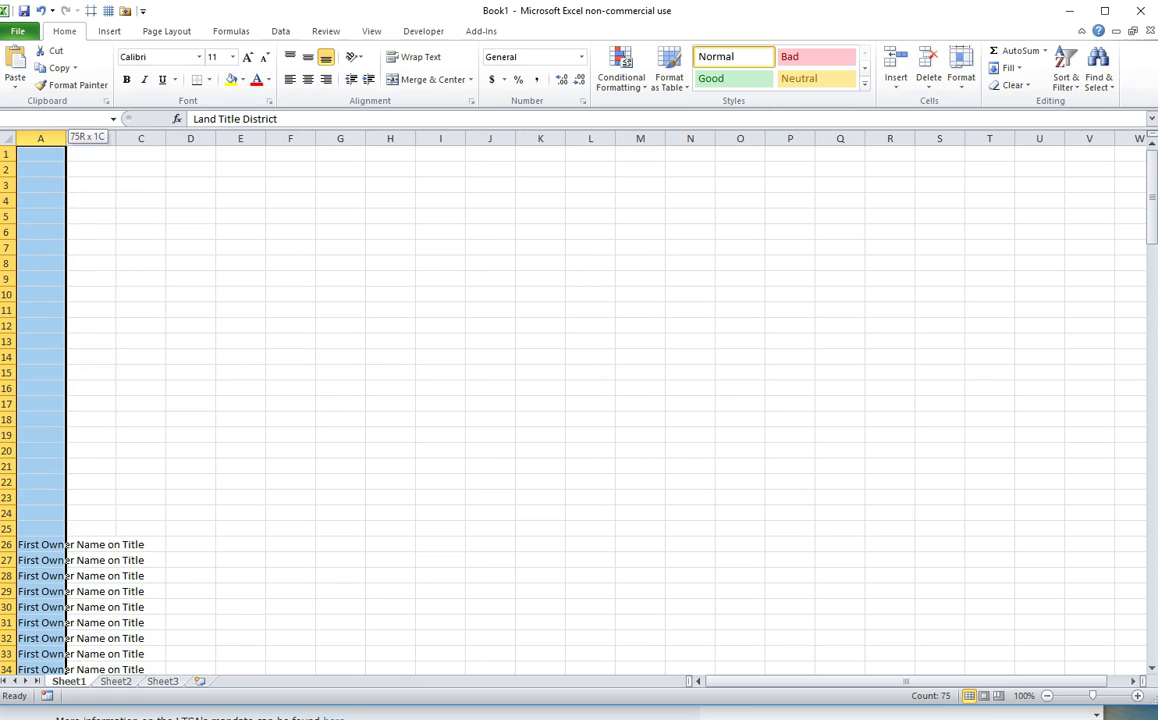
left_click(929, 80)
left_click(972, 123)
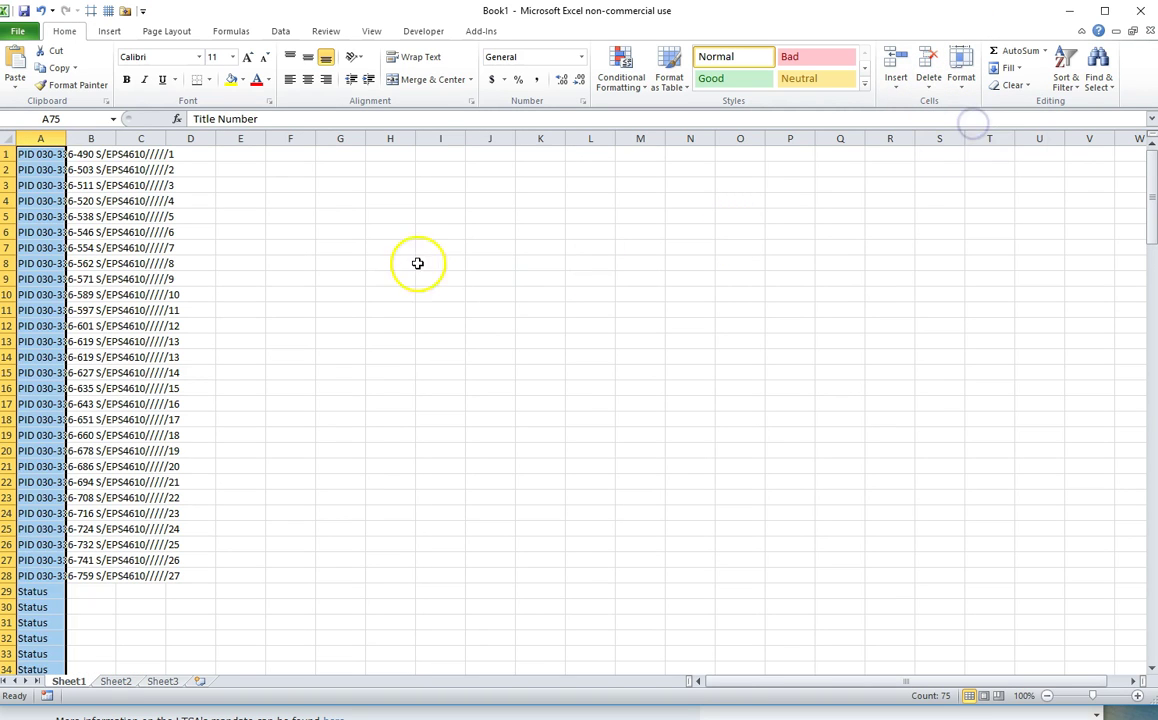
- Delete sheet rows 29 to 78 containing the Status and Title Number entries, and return to cell A1
left_click(350, 281)
scroll(269, 413, "down", 5)
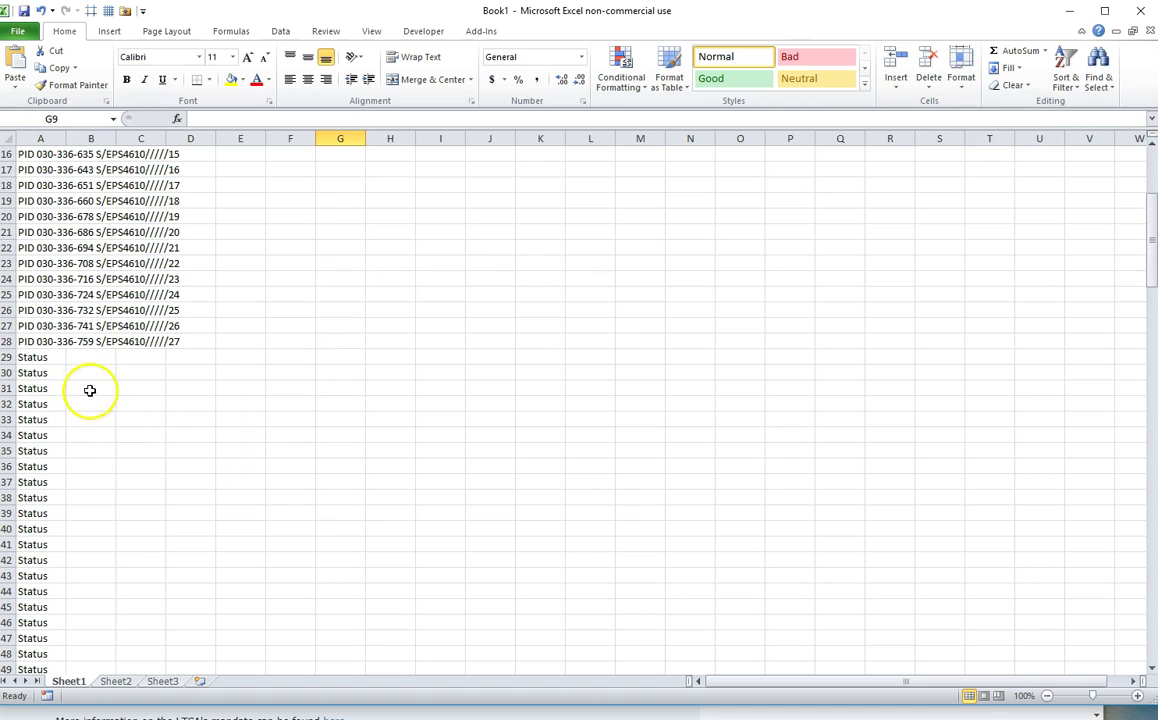
left_click_drag(31, 357, 55, 640)
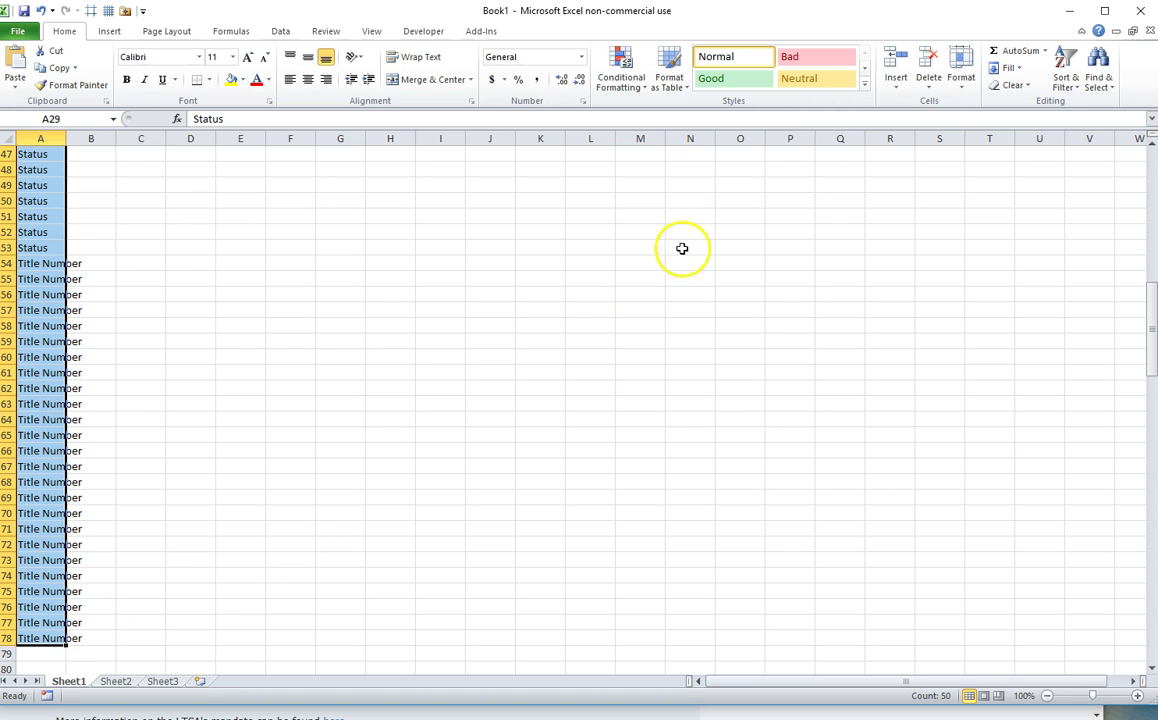
left_click(933, 90)
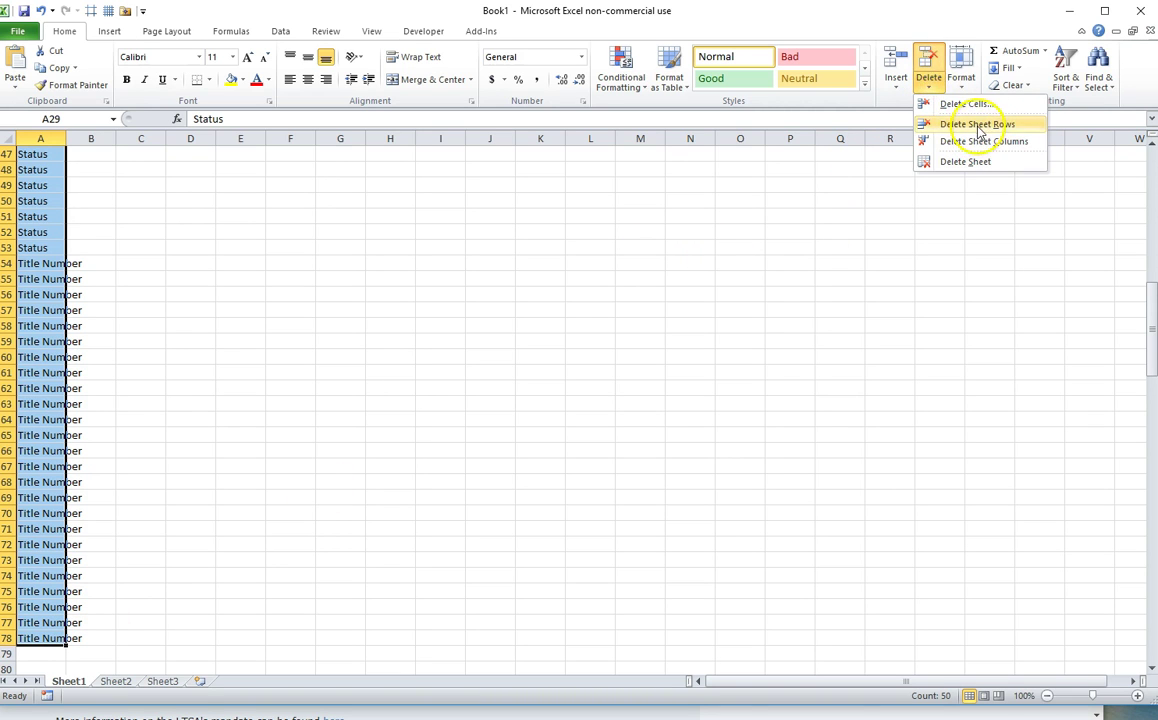
left_click(972, 122)
key("ctrl+Home")
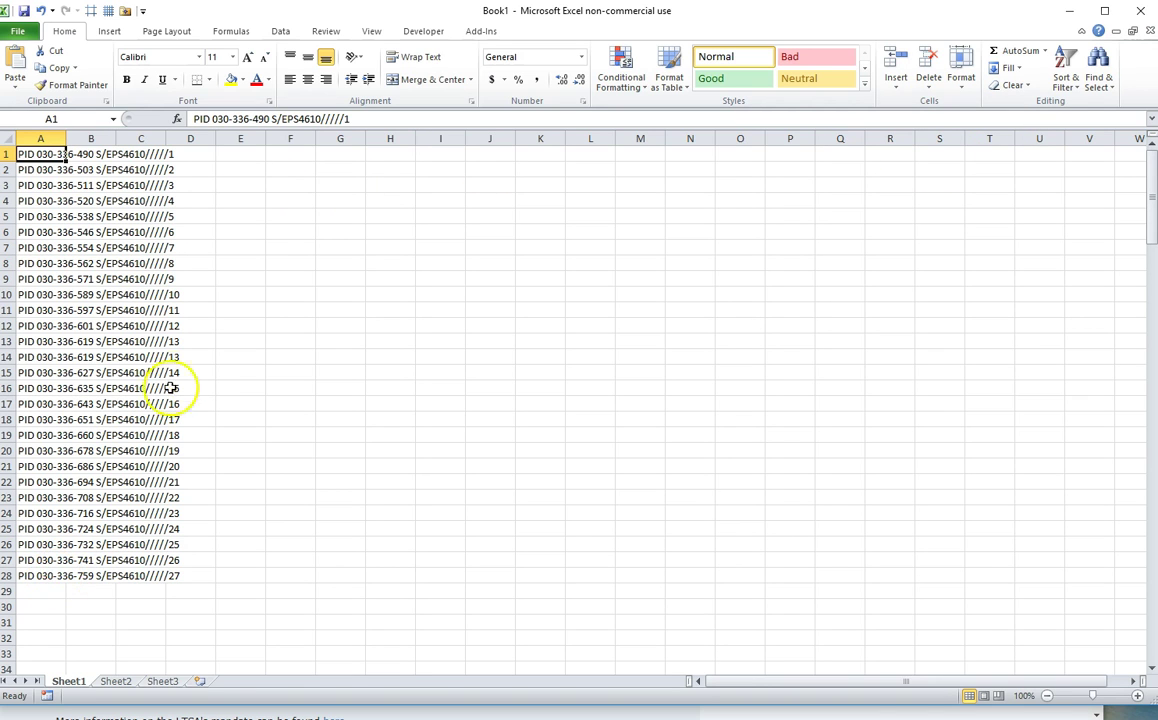
- Delete the duplicate lot 13 entry in sheet row 14
left_click(28, 357)
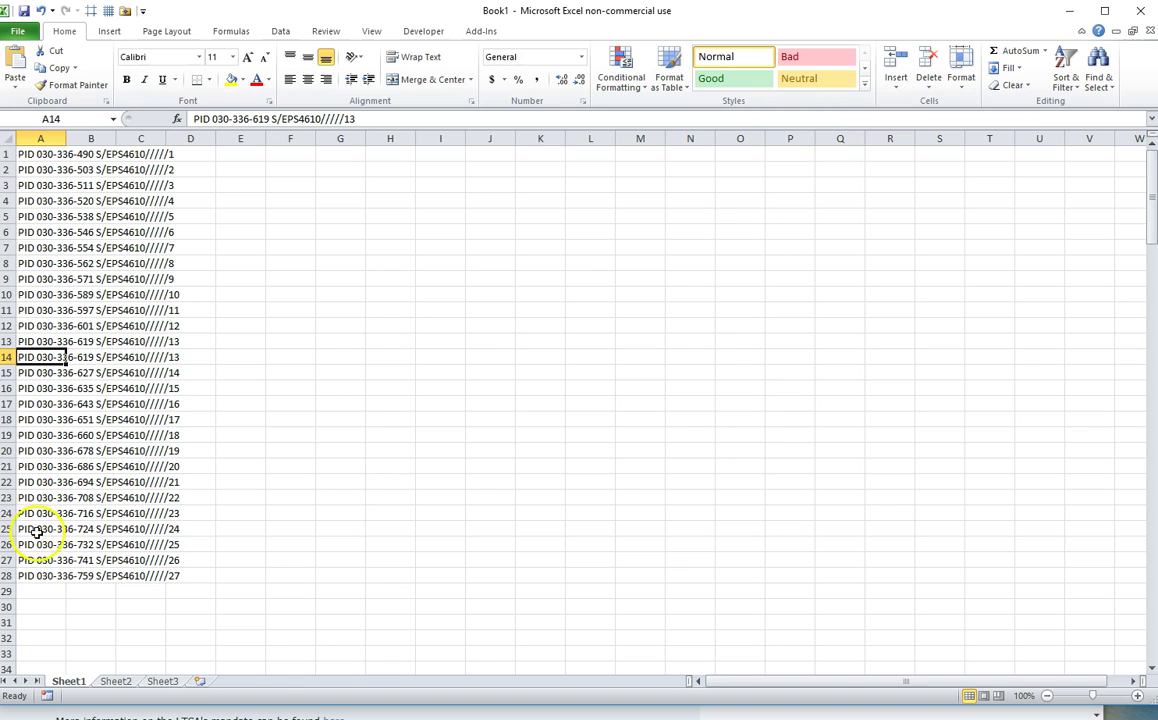
left_click(180, 577)
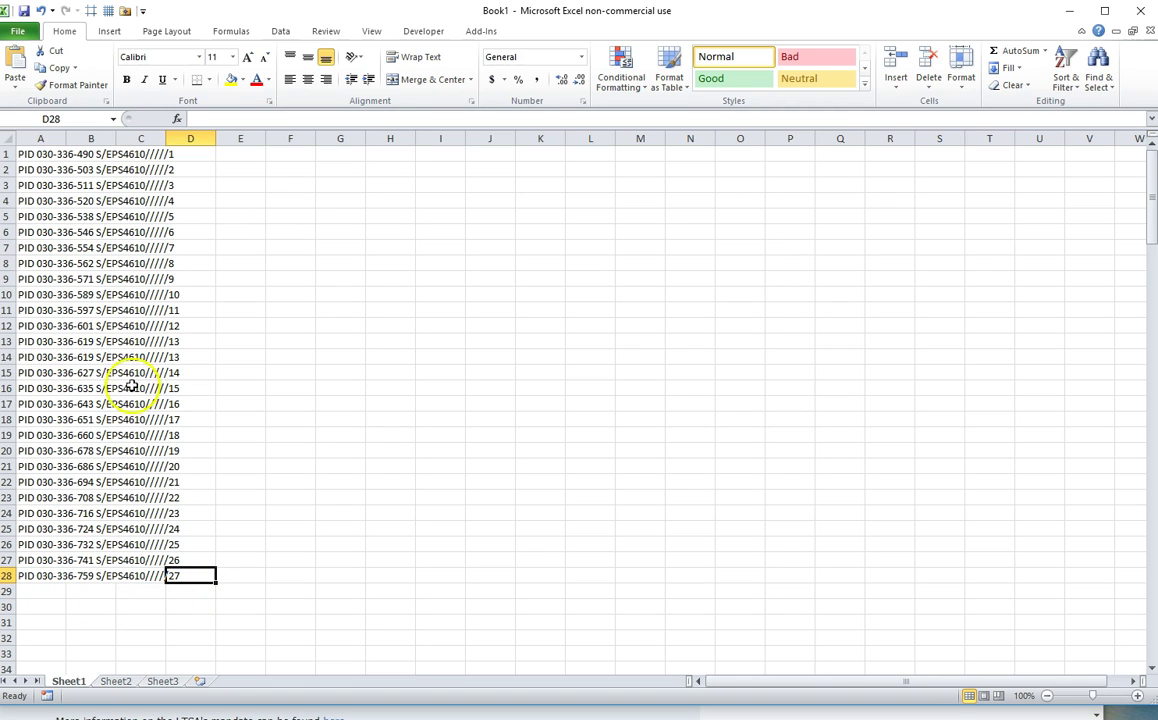
left_click(57, 358)
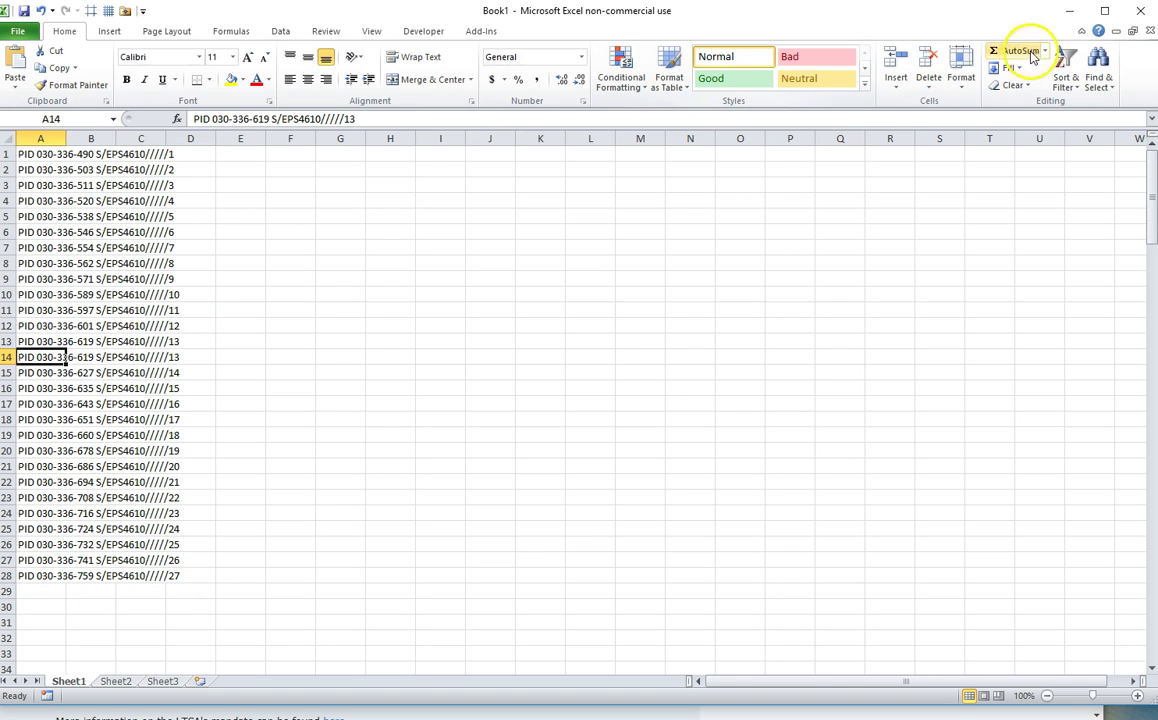
left_click(929, 85)
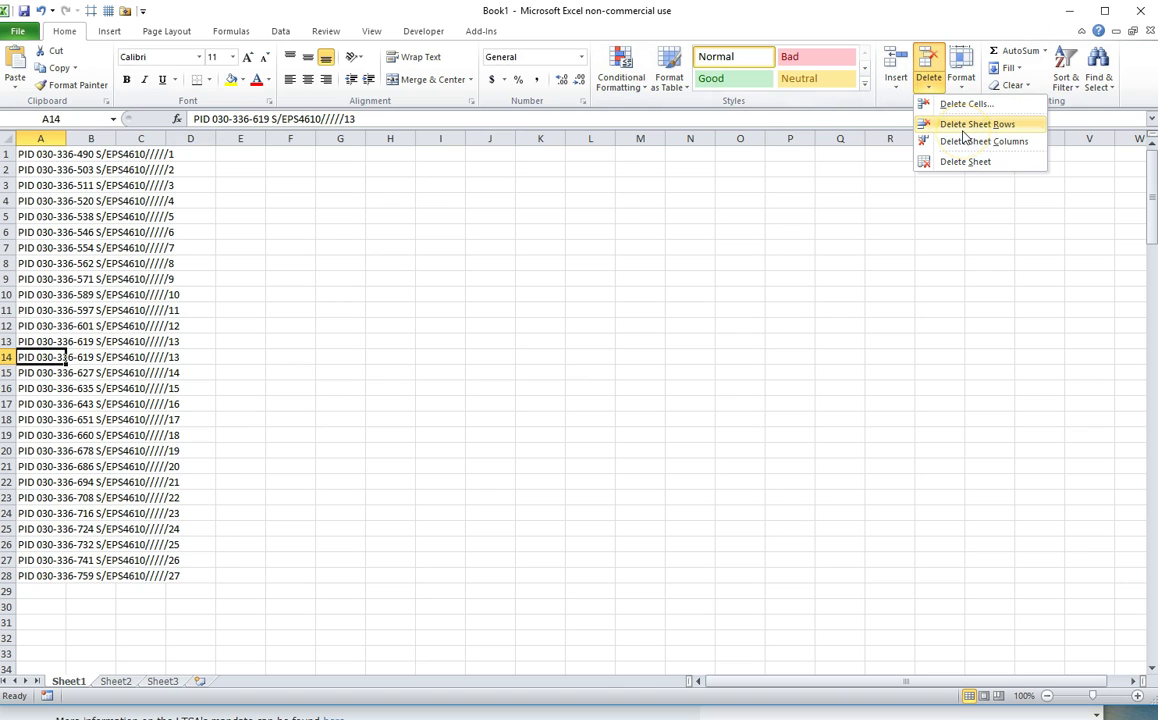
left_click(966, 124)
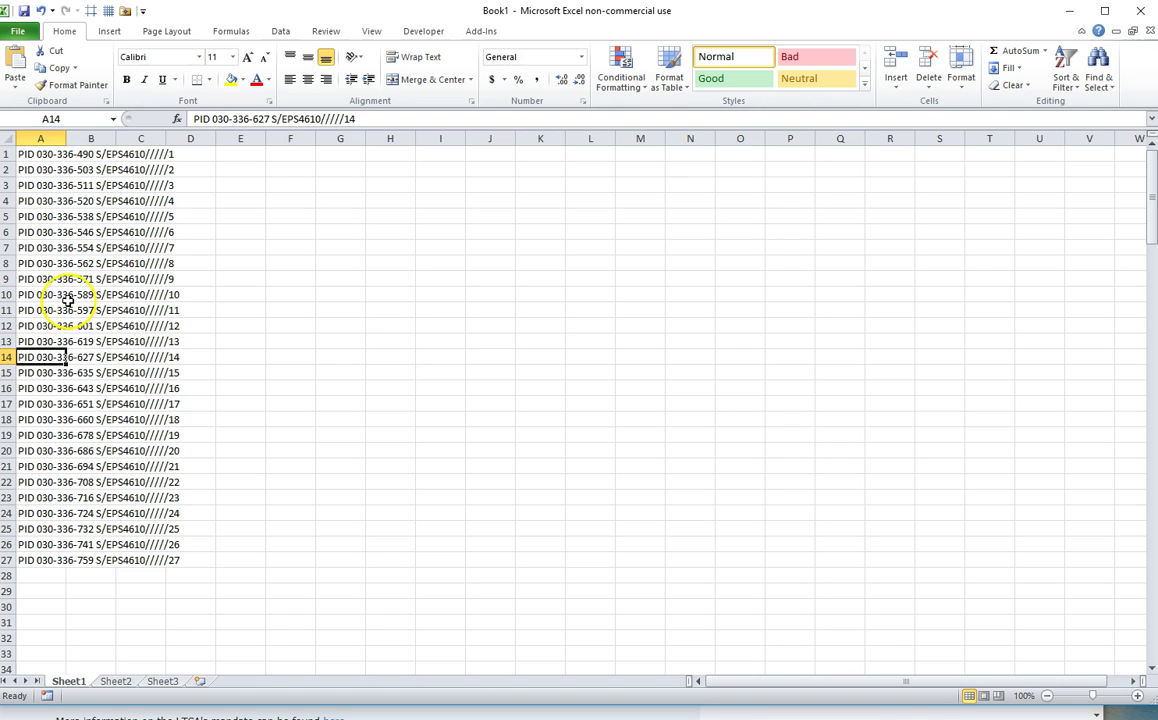
- Remove the PID prefix throughout column A by replacing all occurrences of "PID" with nothing, and close Find and Replace
left_click(28, 138)
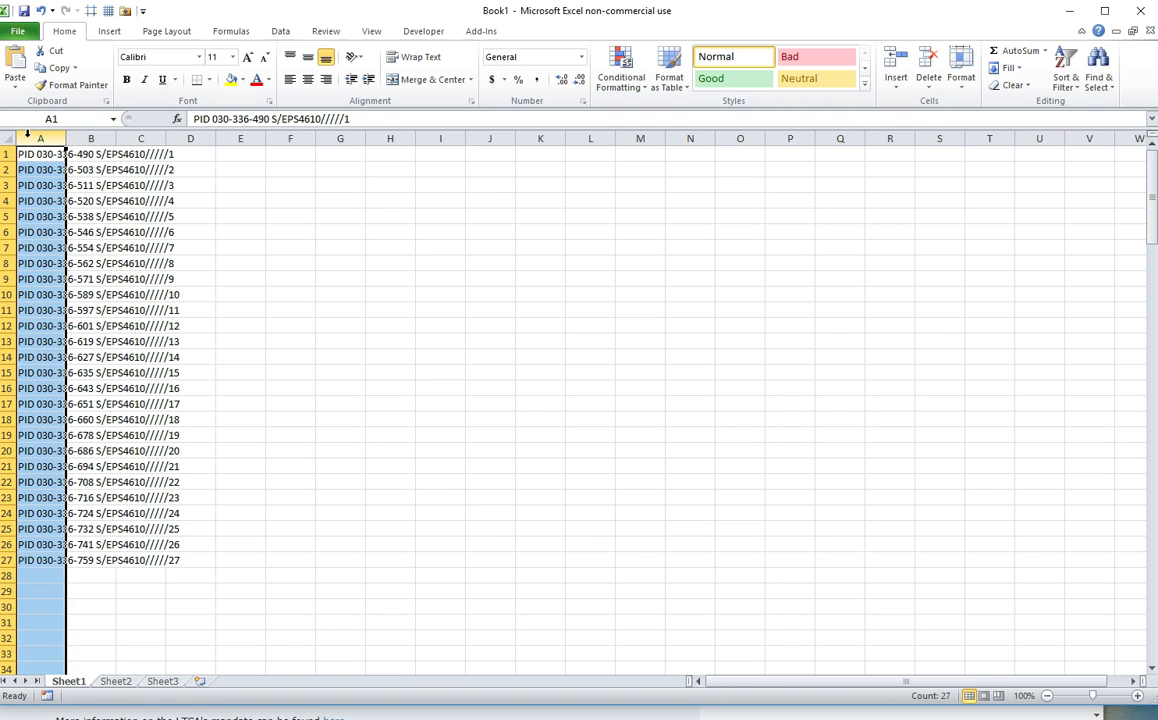
key("ctrl+f")
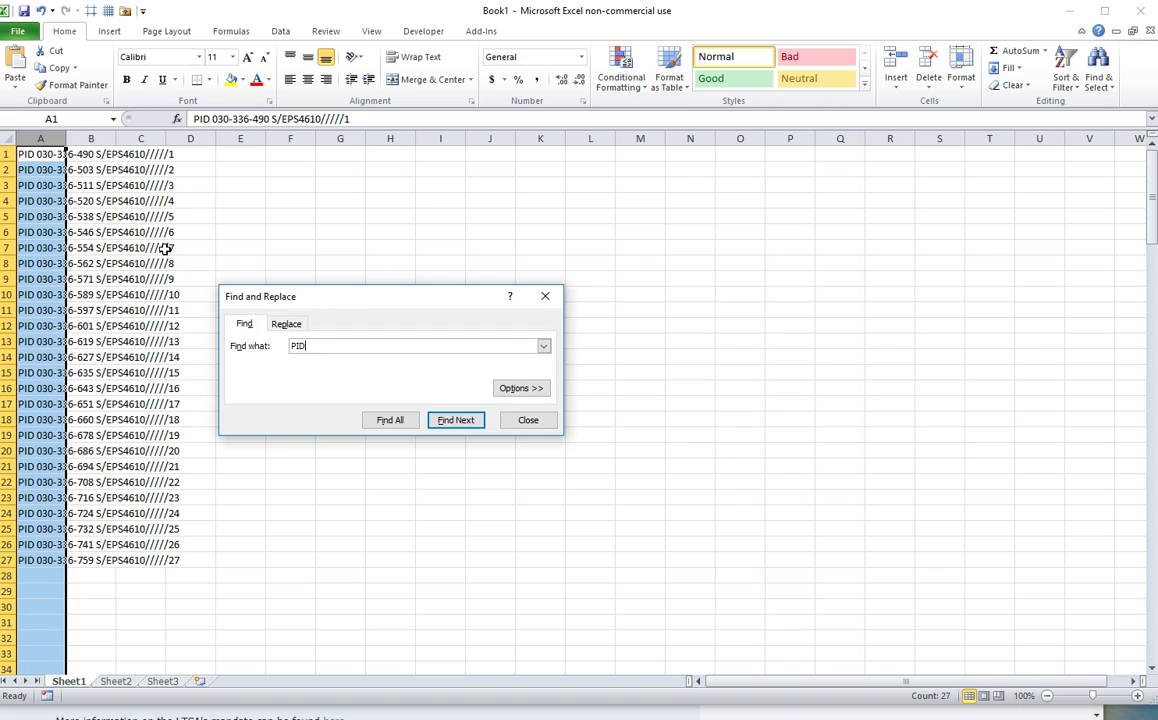
left_click(286, 323)
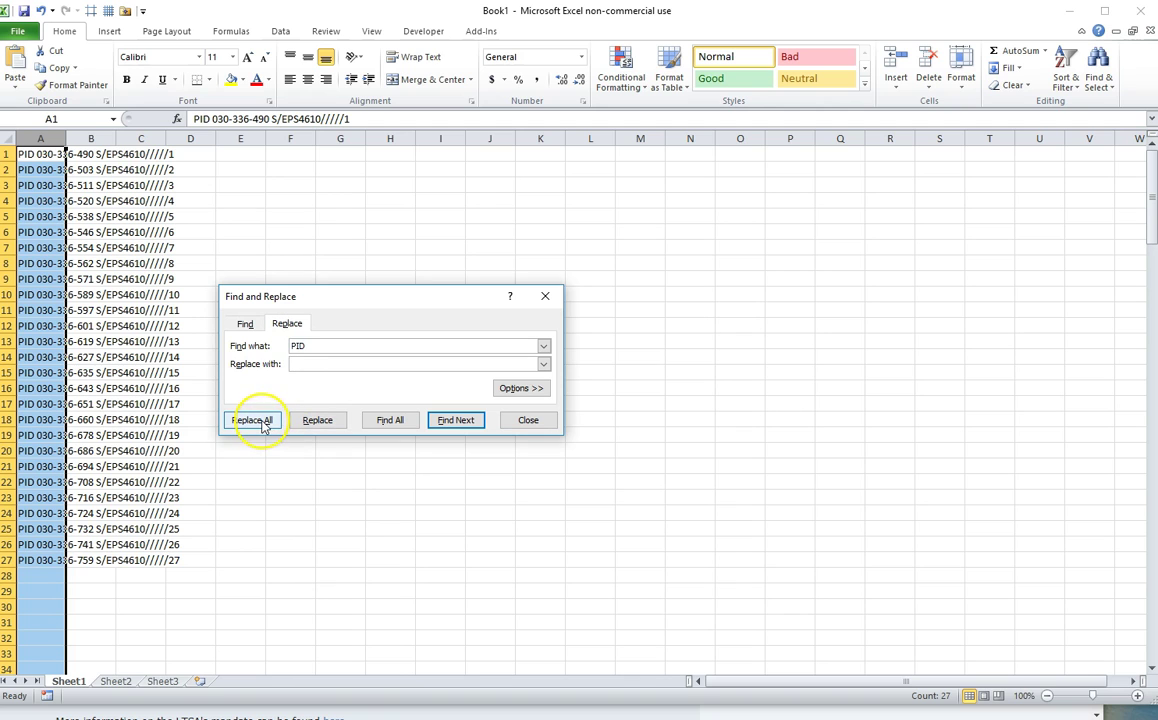
left_click(262, 421)
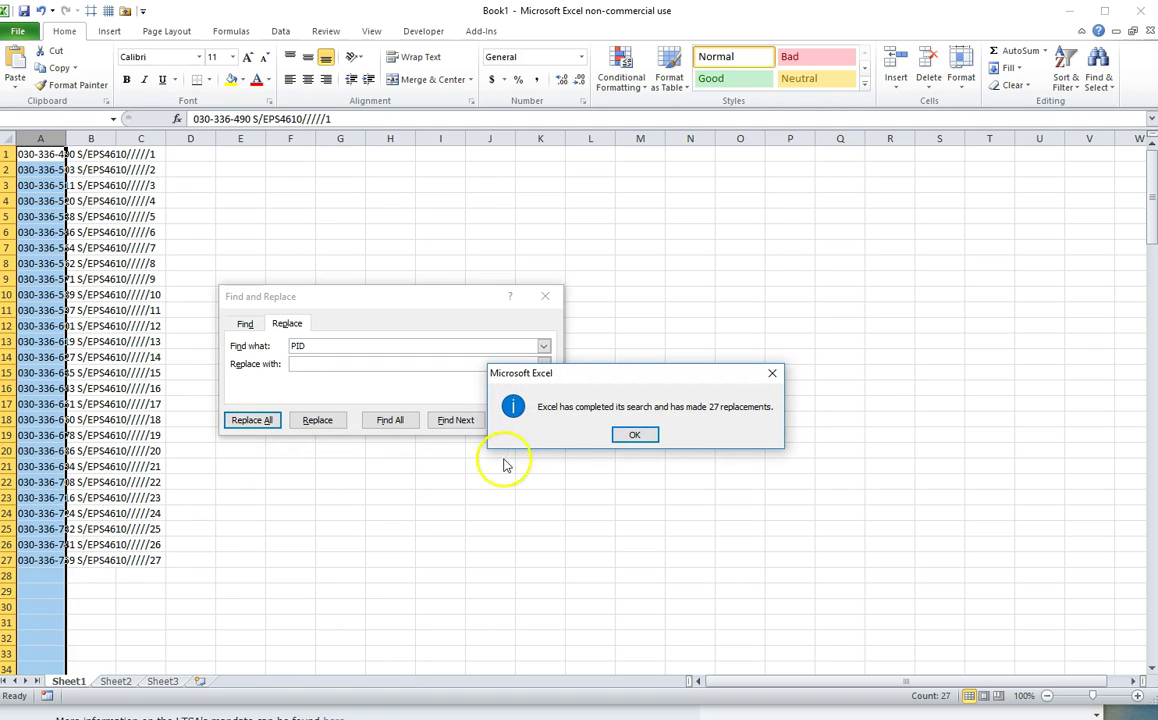
left_click(640, 435)
left_click(526, 420)
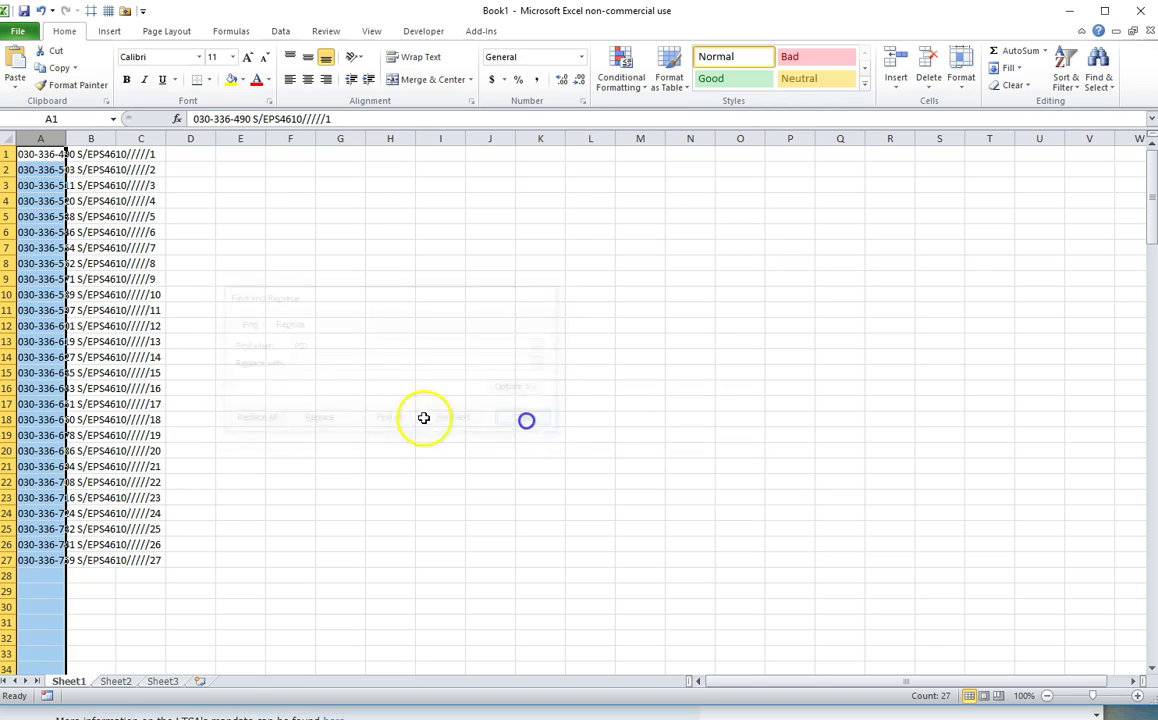
left_click(38, 325)
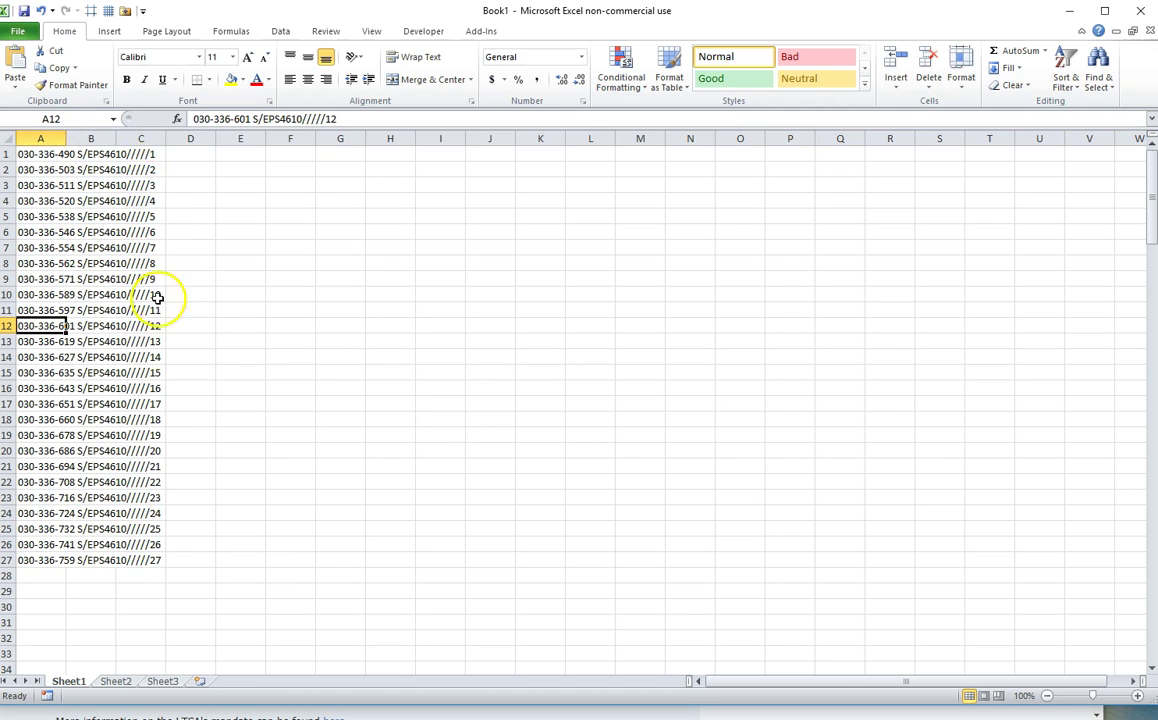
- Split column A with Text to Columns as Delimited data, adding Space as a delimiter alongside Tab
left_click(42, 137)
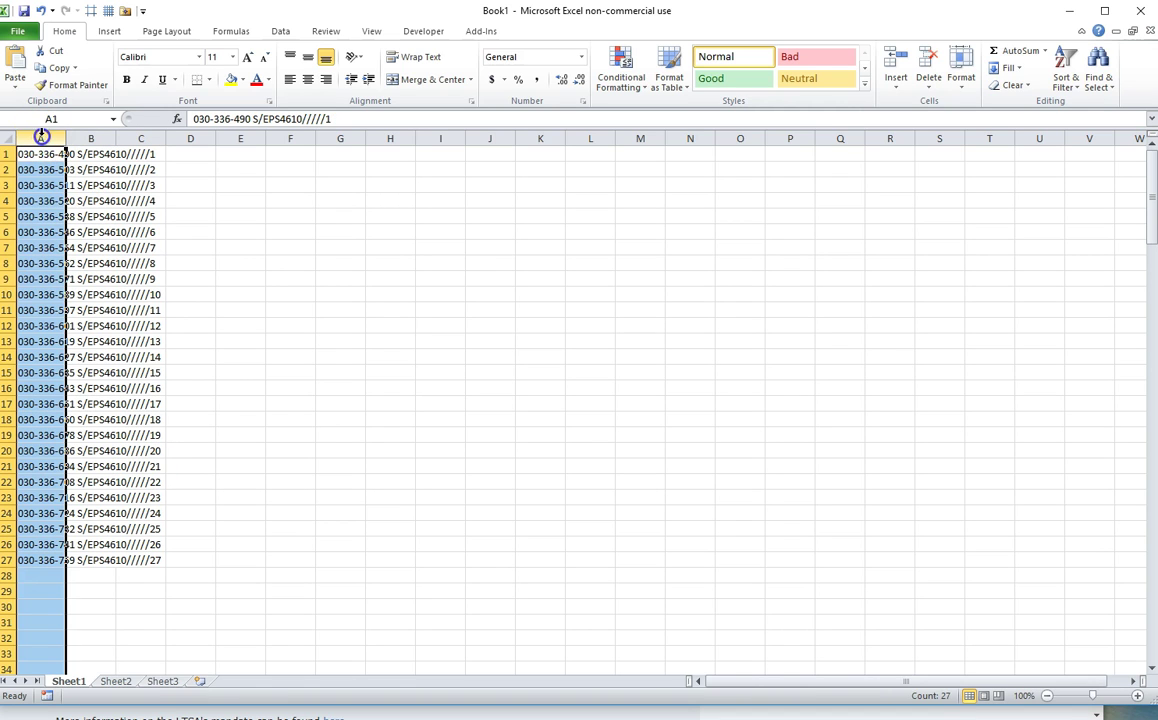
left_click(281, 33)
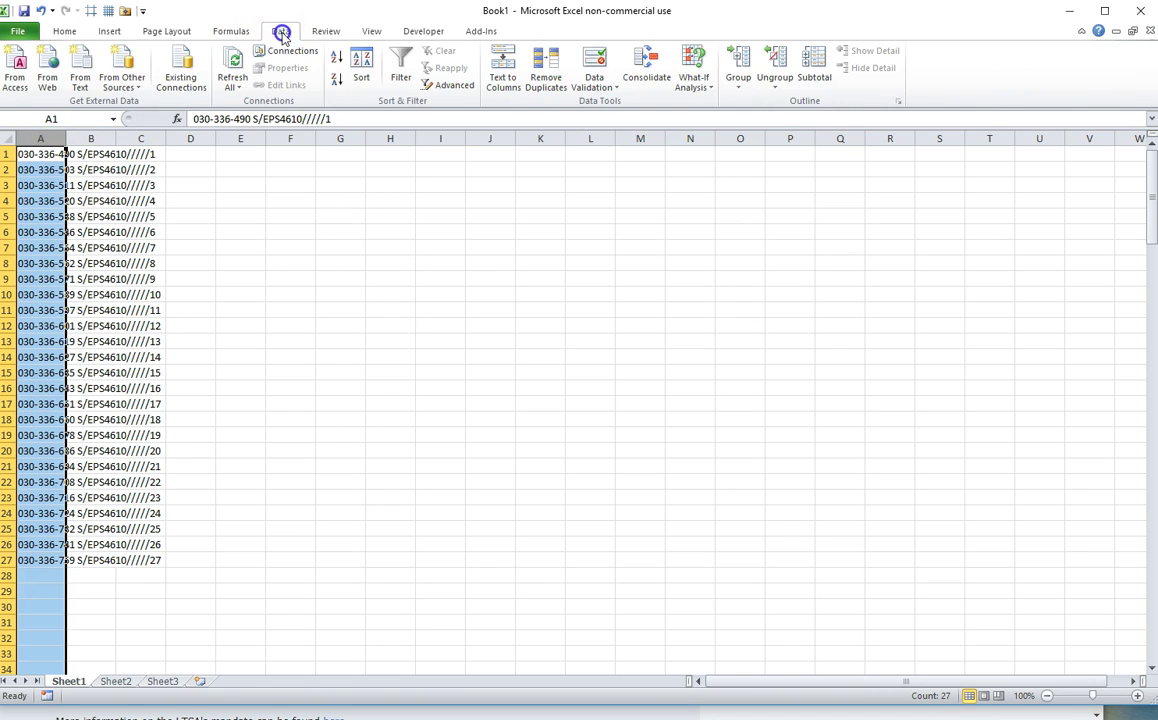
left_click(502, 86)
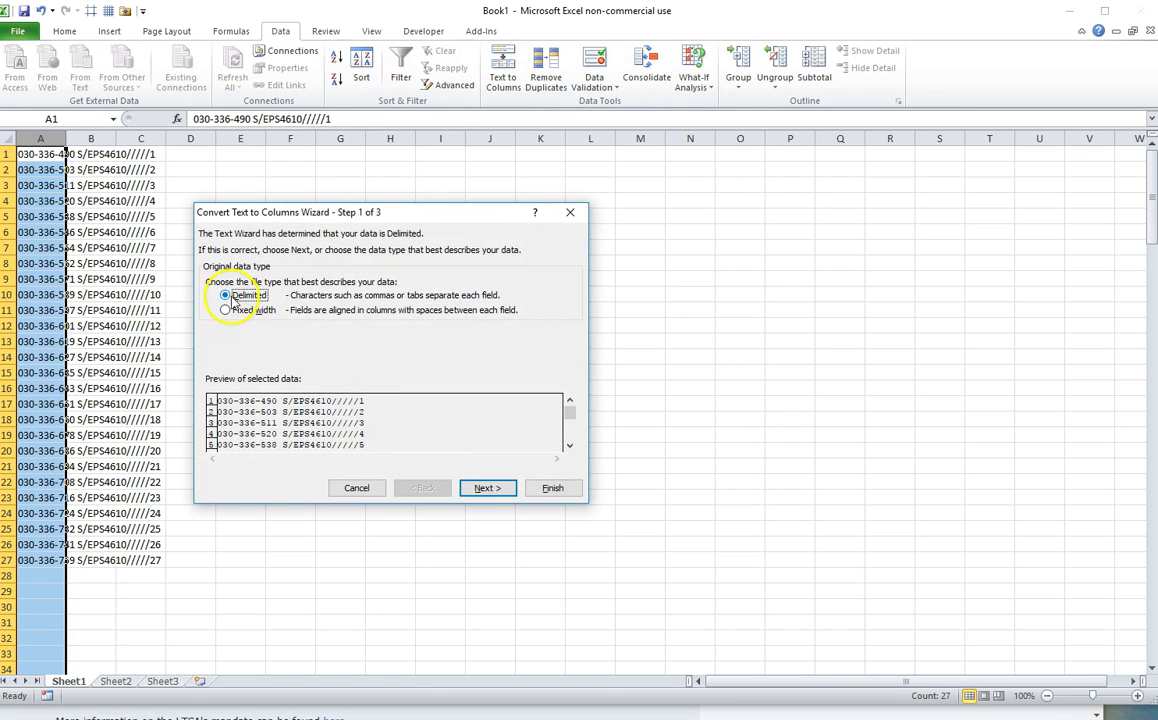
left_click(485, 488)
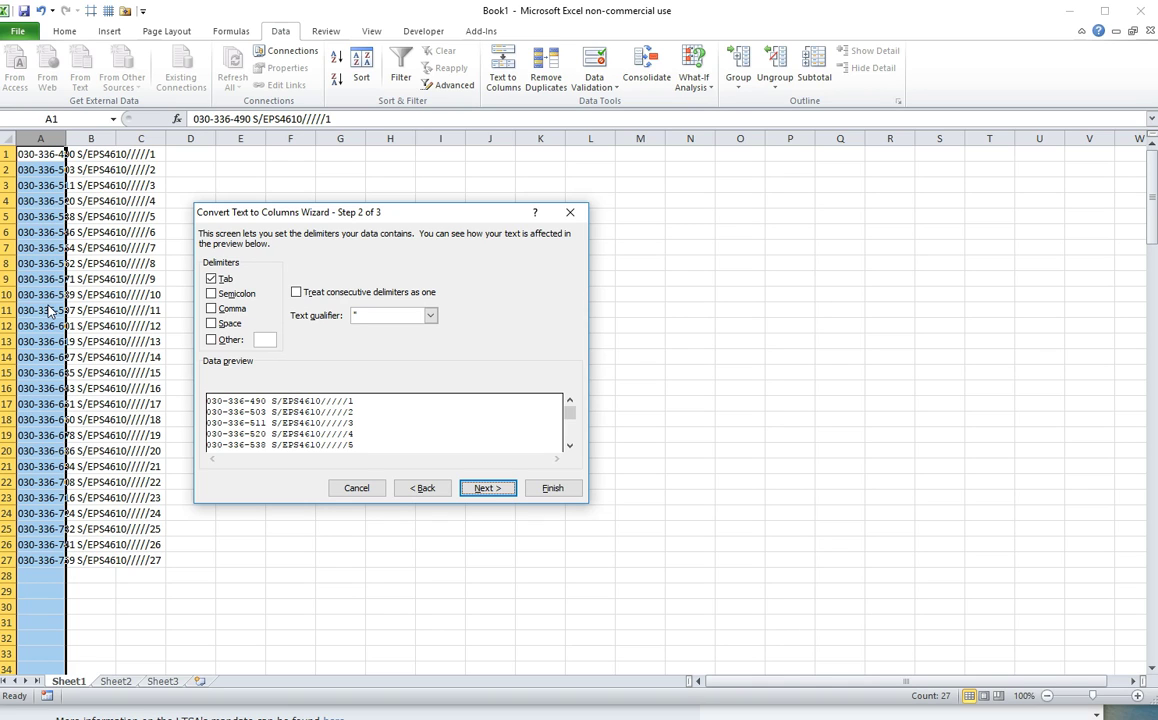
left_click(212, 324)
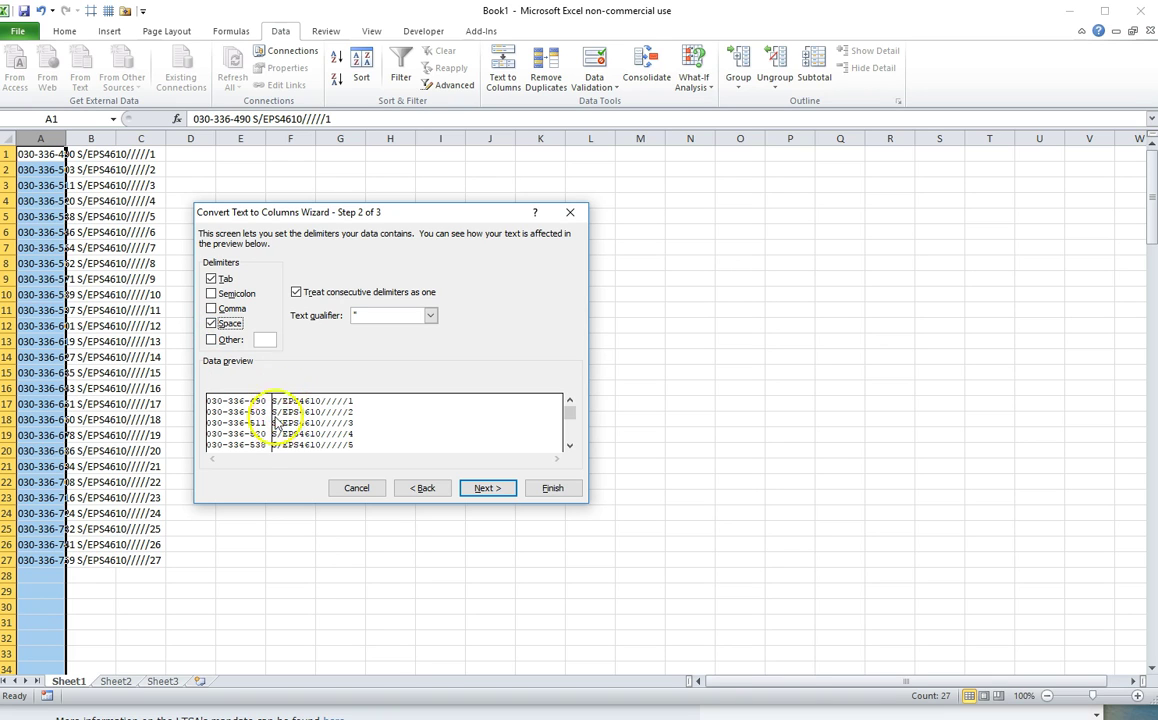
left_click(548, 488)
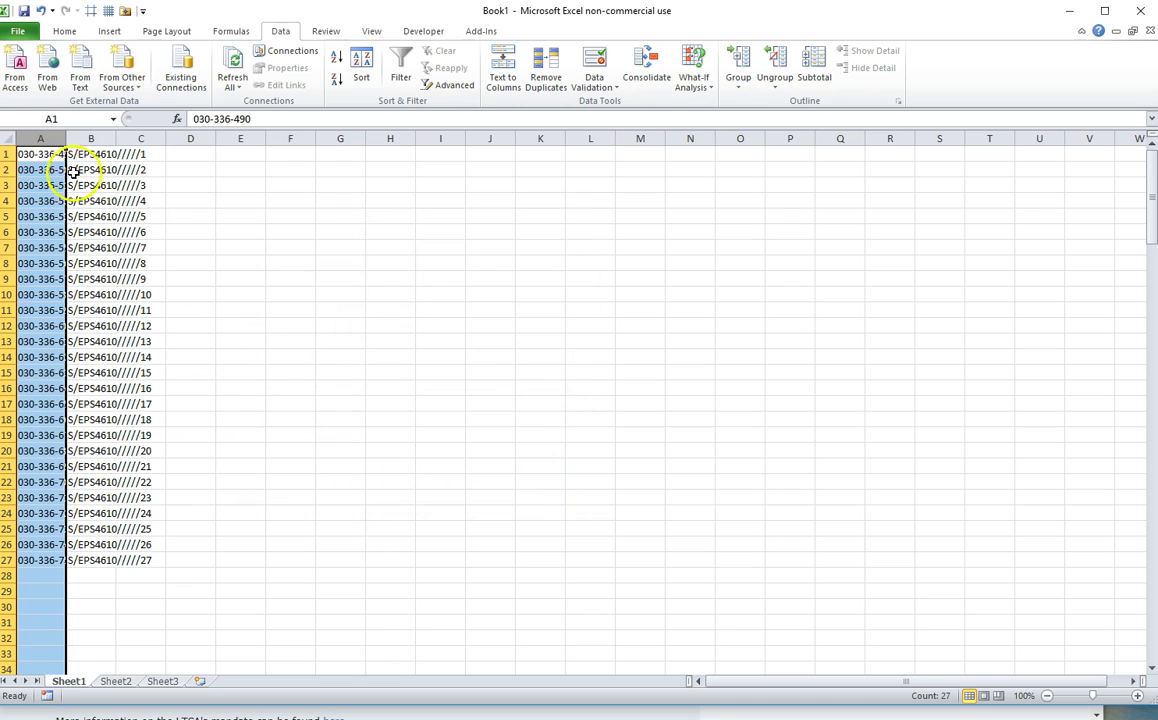
- Widen column A to fit the full PIDs and clear the strata plan and lot entries from column B
left_click_drag(66, 138, 152, 134)
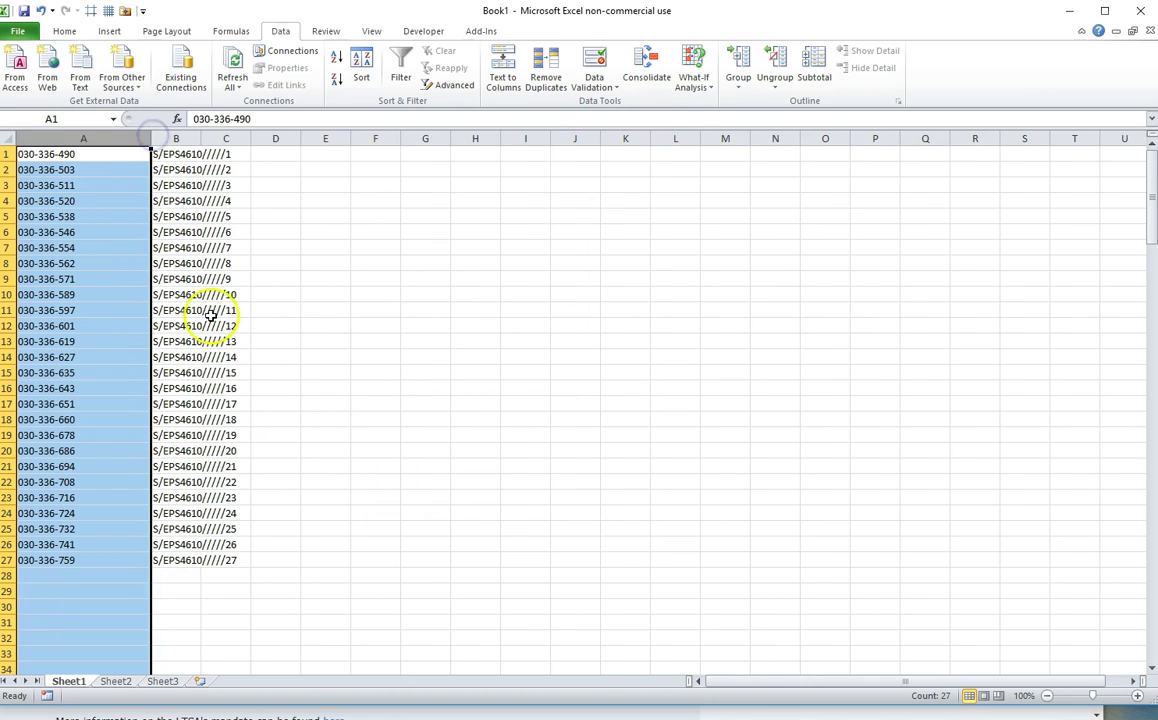
left_click(272, 313)
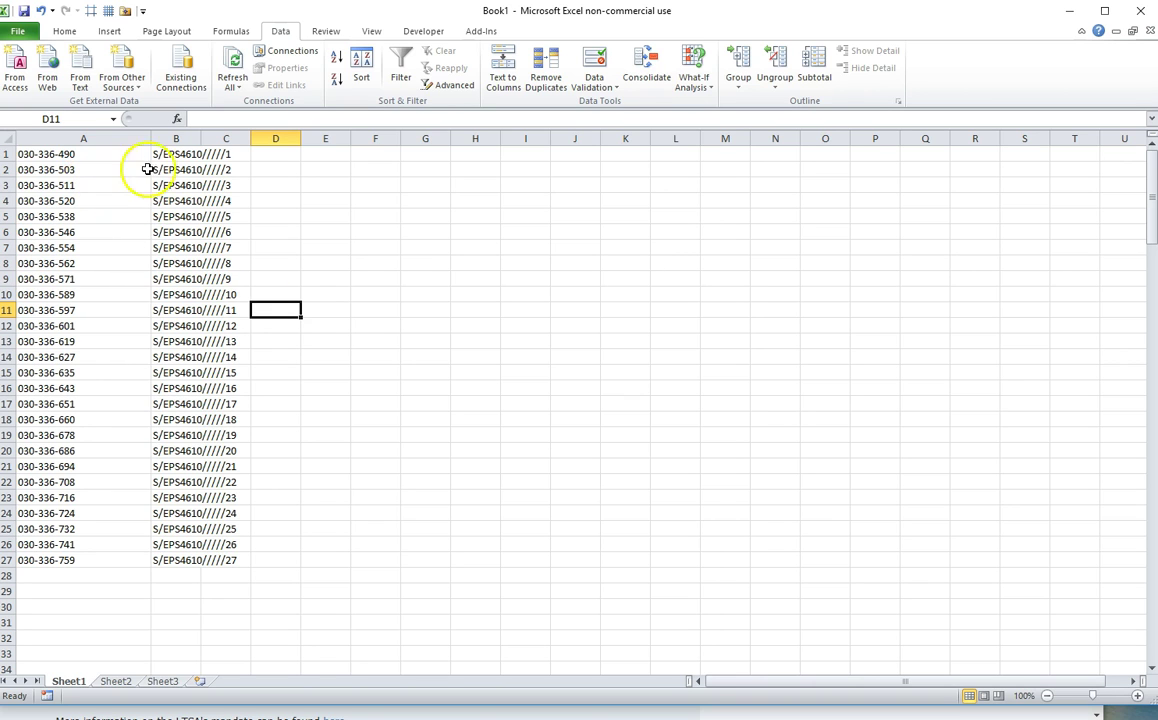
left_click(170, 138)
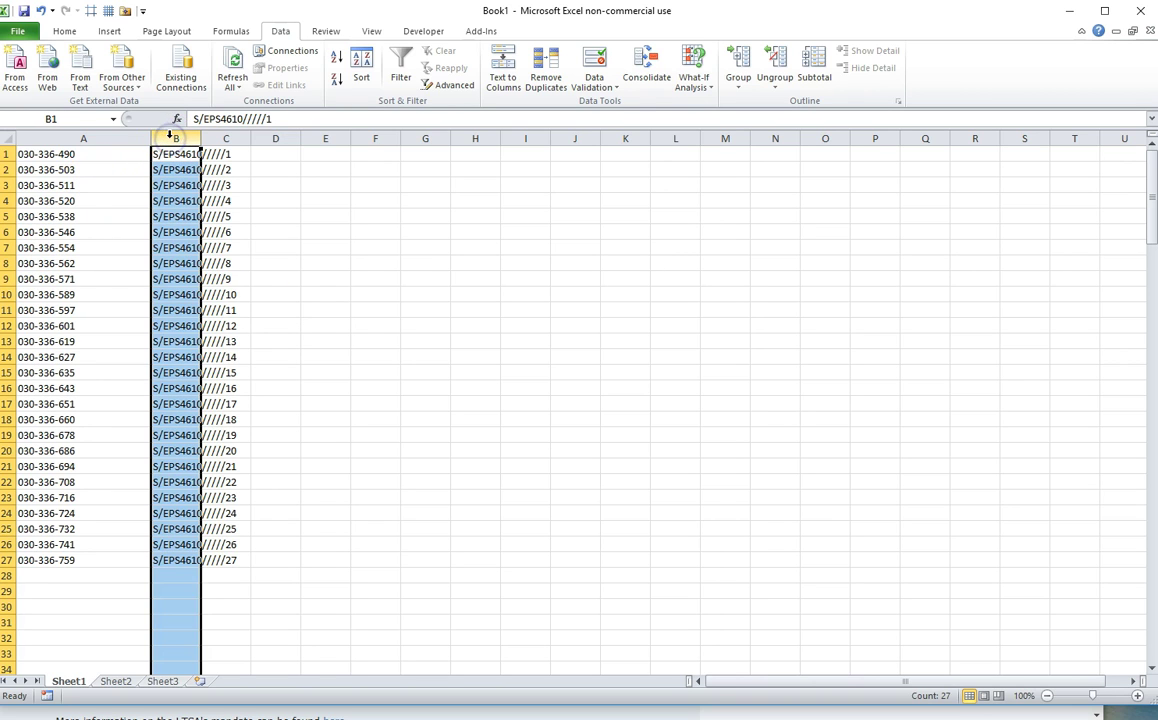
key("Delete")
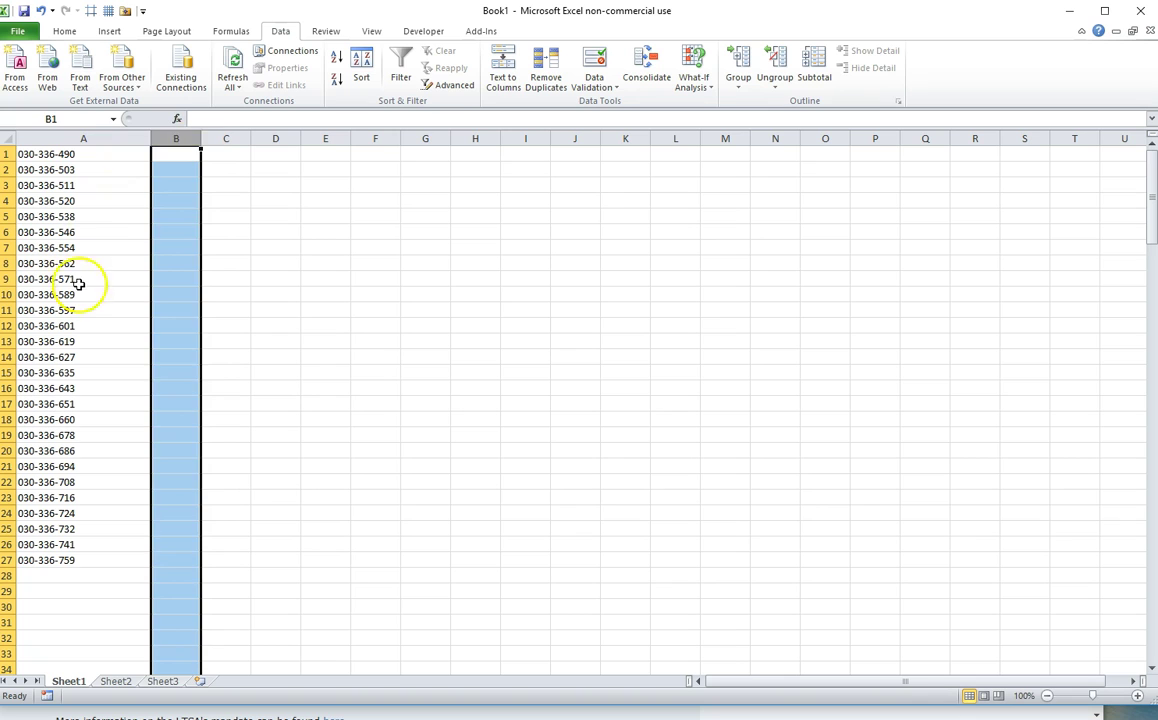
- Review the cleaned list of PIDs in cells A1 to A27
left_click(72, 276)
left_click_drag(46, 156, 38, 545)
left_click(62, 372)
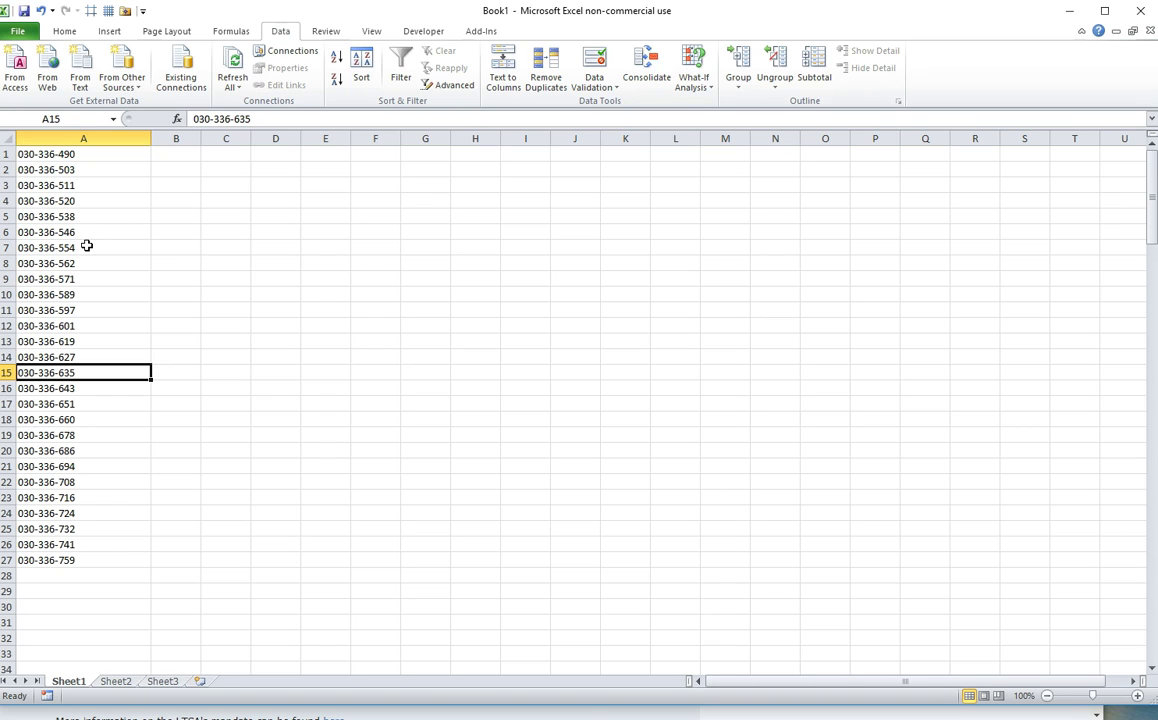
left_click(87, 246)
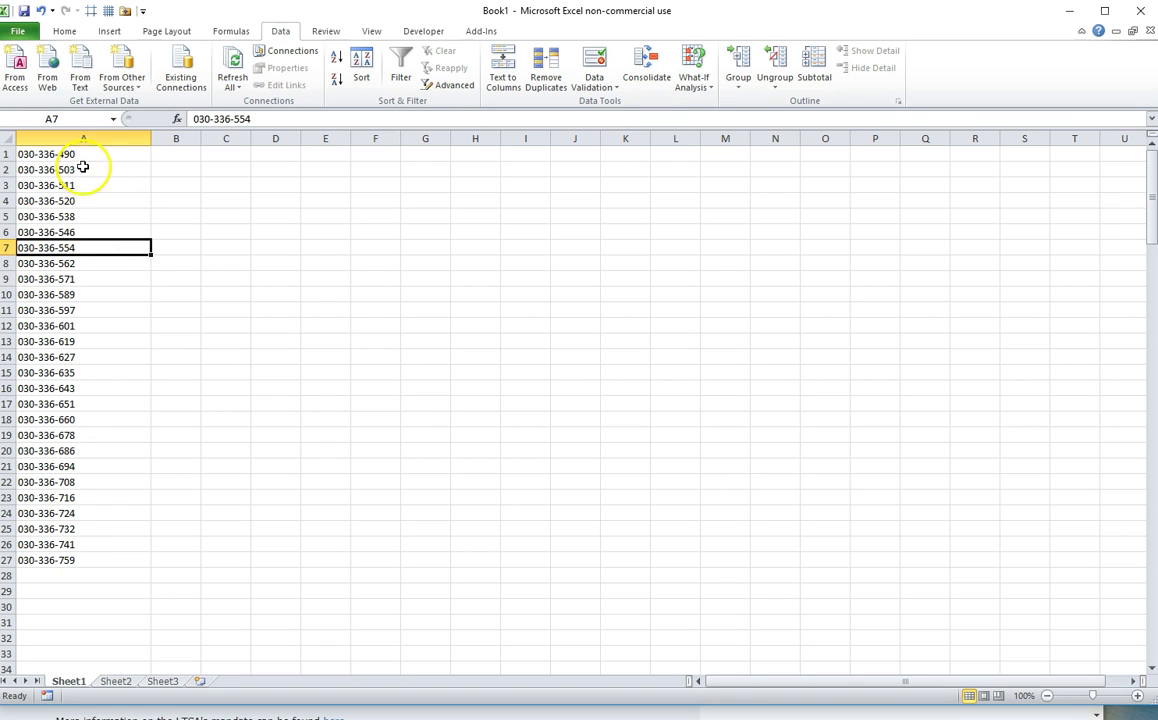
left_click_drag(75, 155, 57, 560)
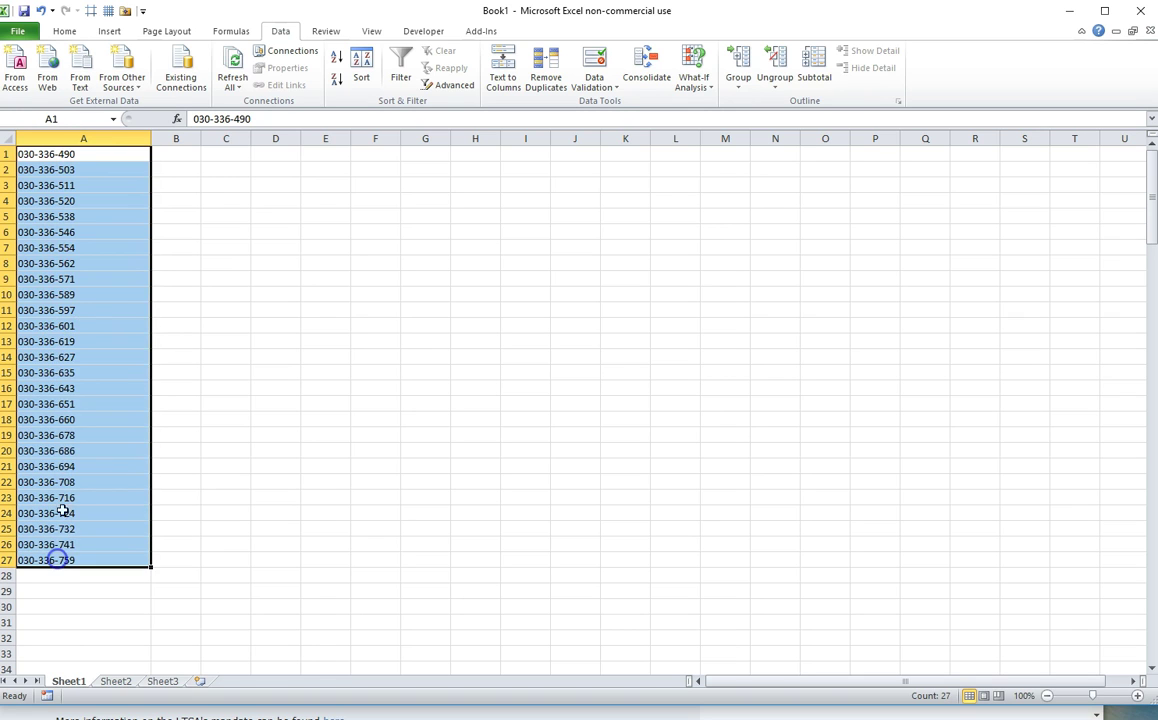
left_click(45, 340)
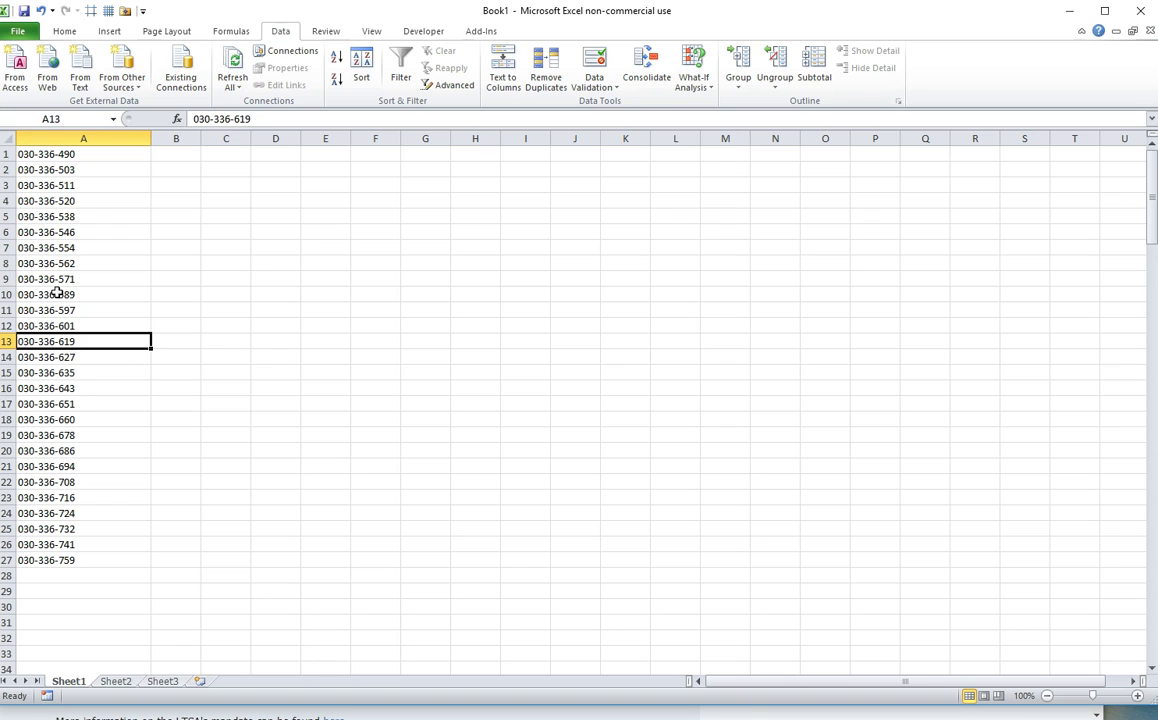
left_click(61, 357)
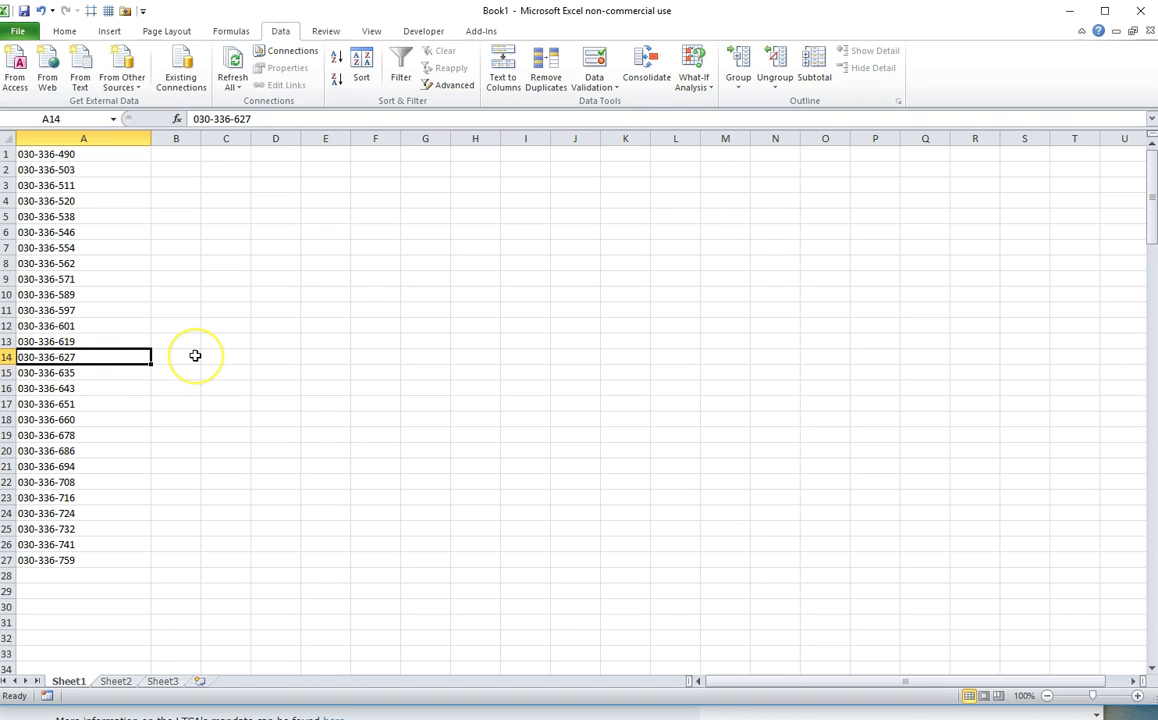